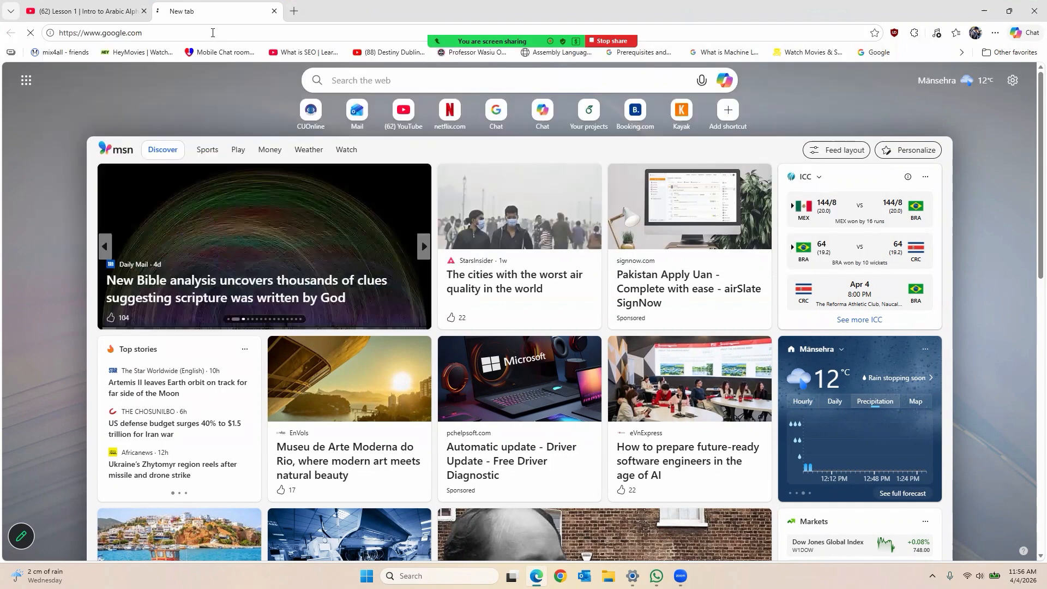
Step: Search Google for 'mysql' in Microsoft Edge
type("mysql")
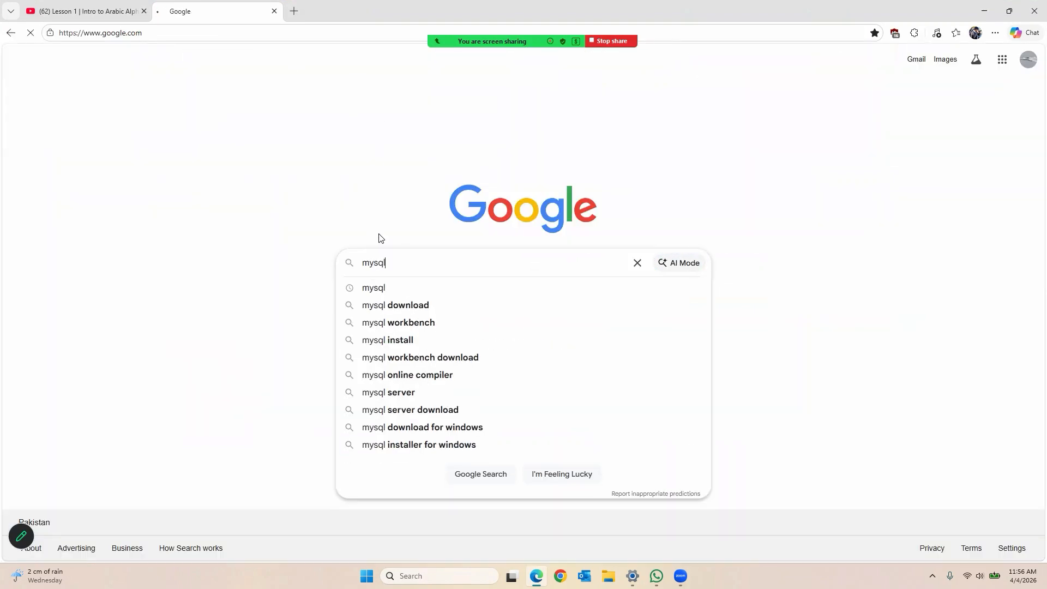
key("Return")
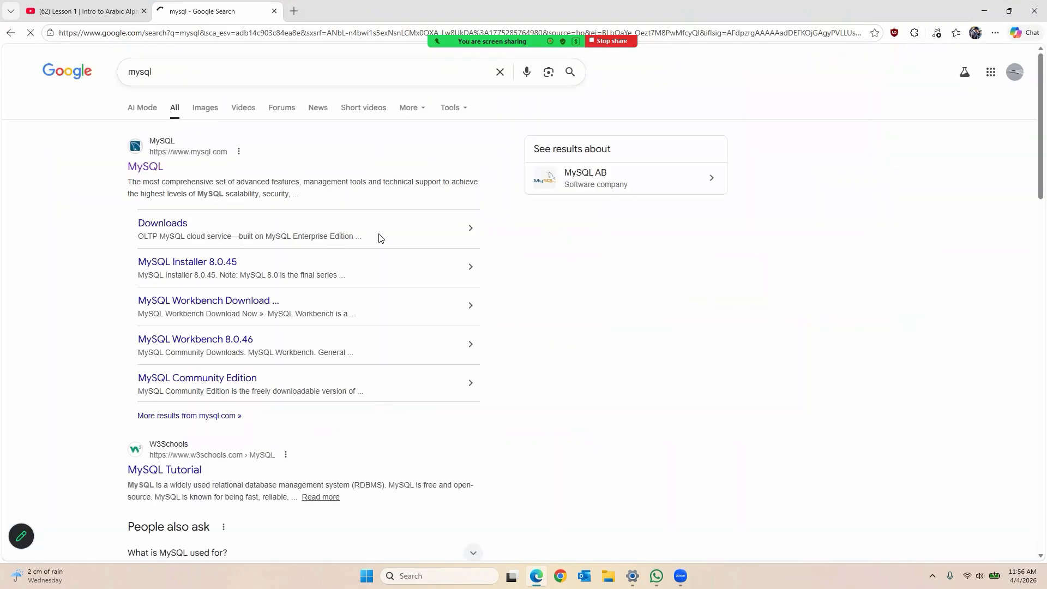
Step: From the official MySQL result, go to Downloads and open MySQL Community (GPL) Downloads
left_click(143, 166)
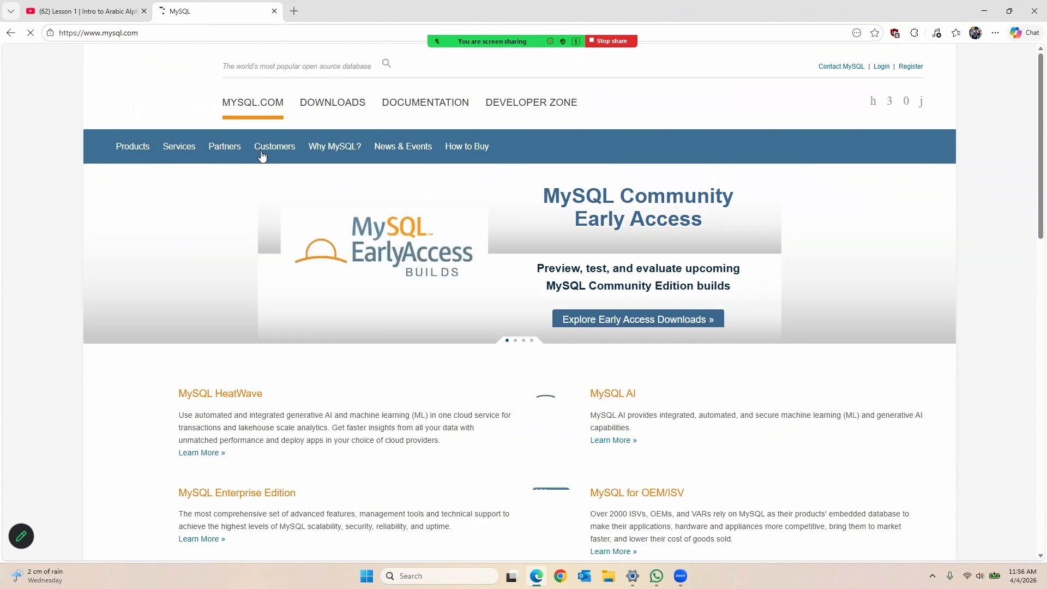
left_click(335, 105)
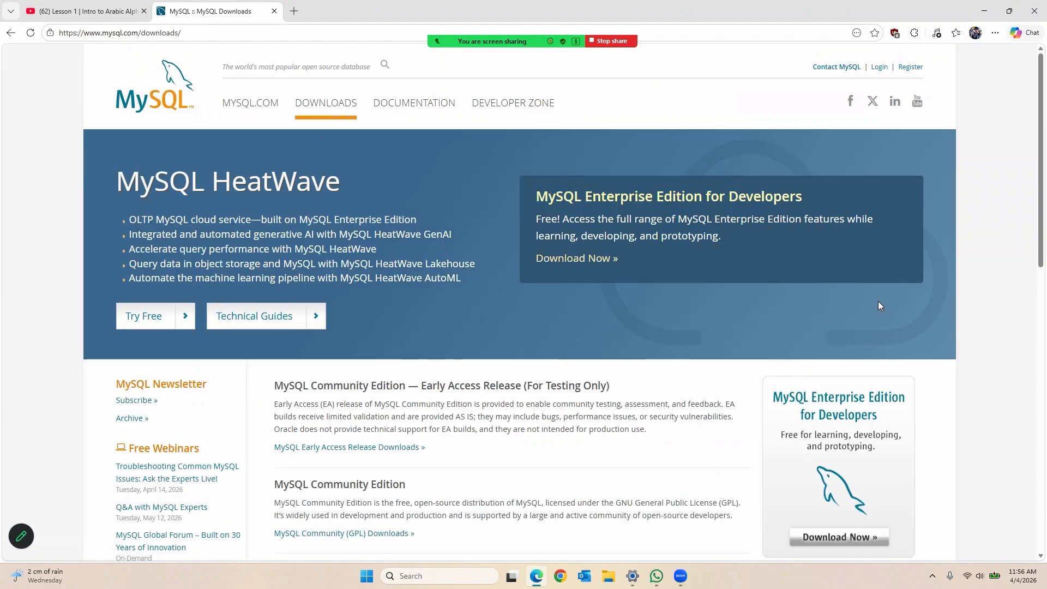
scroll(1032, 234, "down", 4)
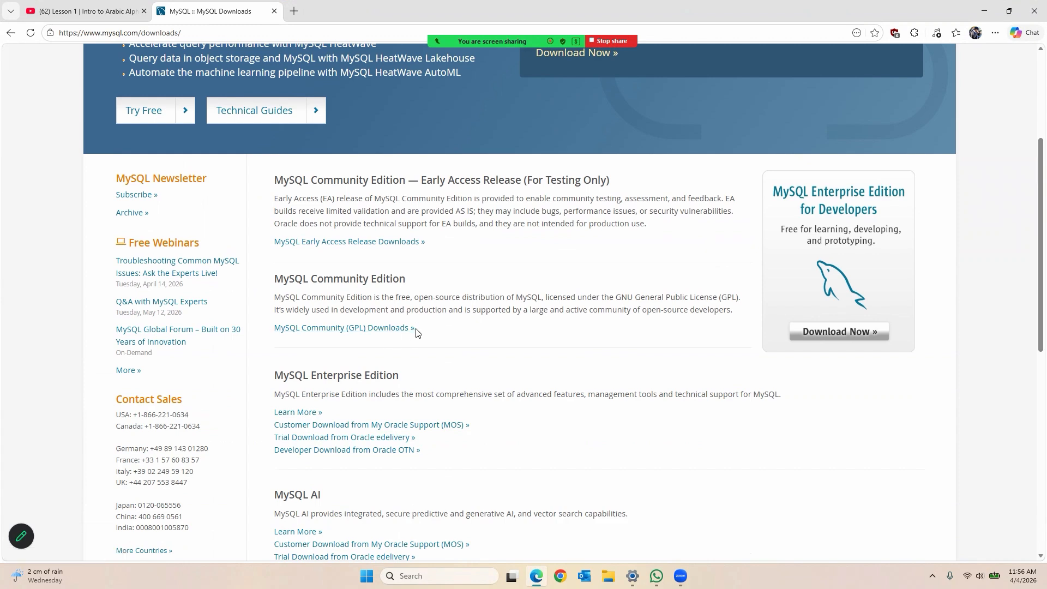
left_click(386, 329)
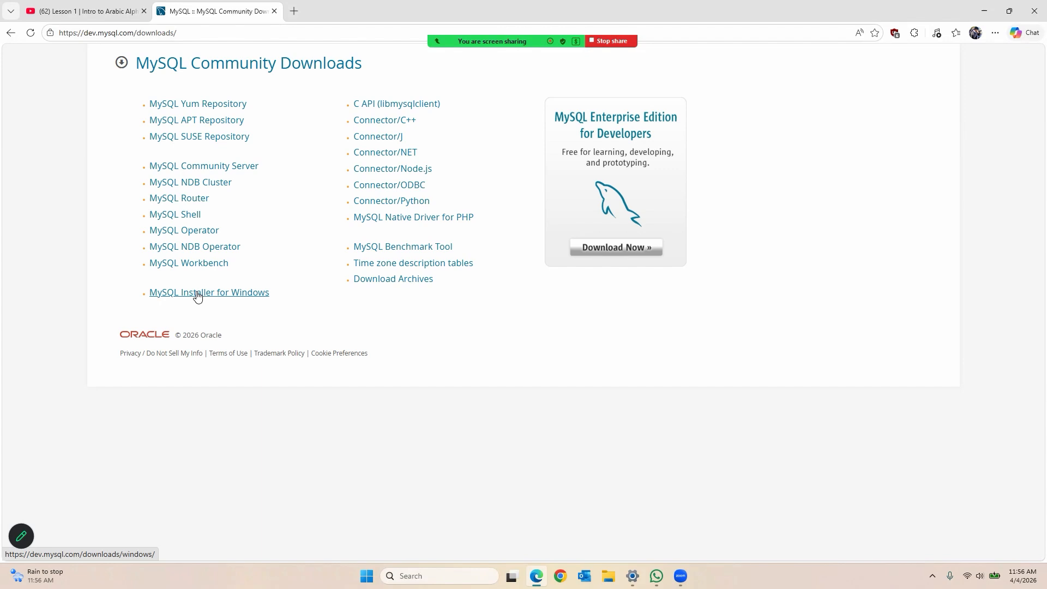
Step: Open MySQL Installer for Windows, keeping version 8.0.45 and Microsoft Windows
left_click(220, 298)
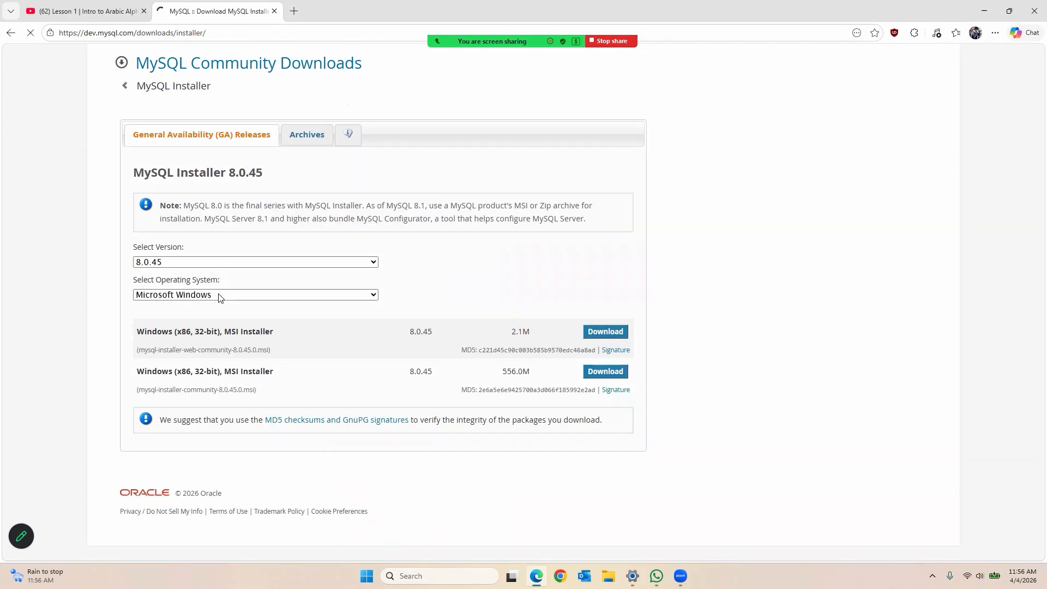
left_click(317, 294)
left_click(328, 262)
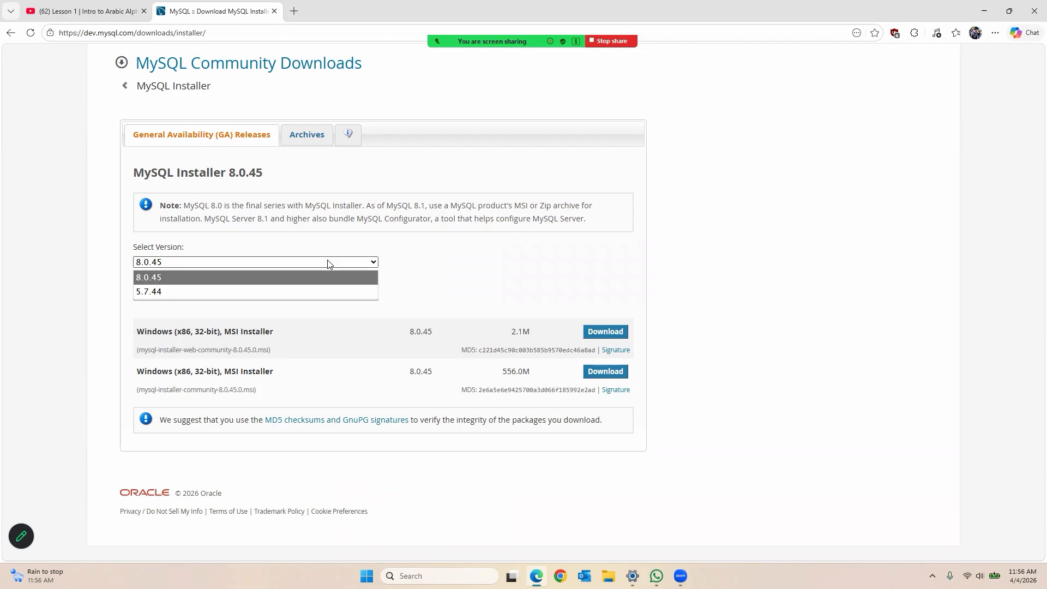
left_click(292, 272)
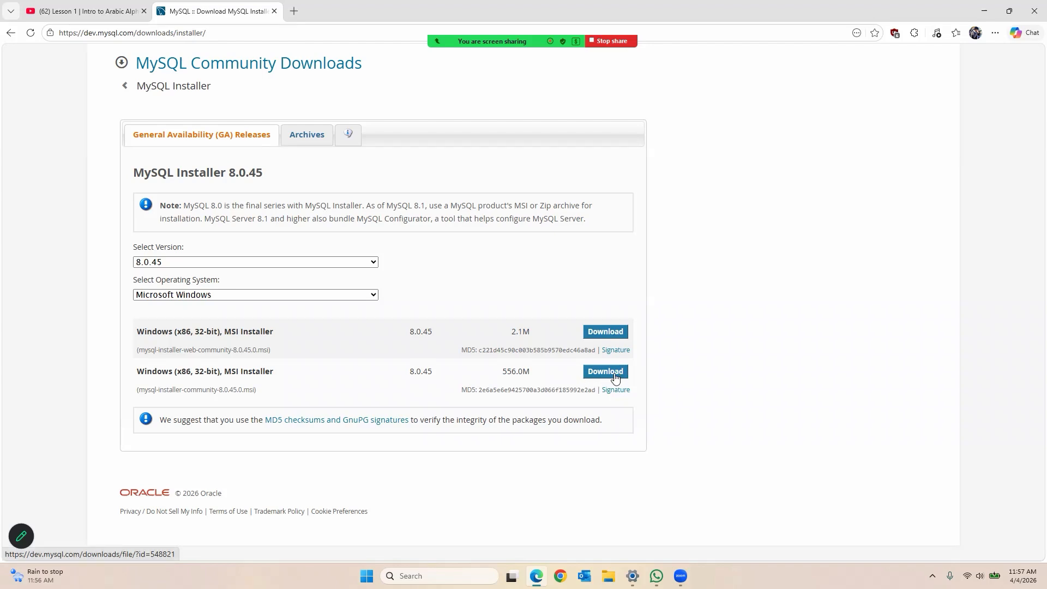
Step: Download the 556.0M installer package without signing in, then minimize Edge
left_click(616, 378)
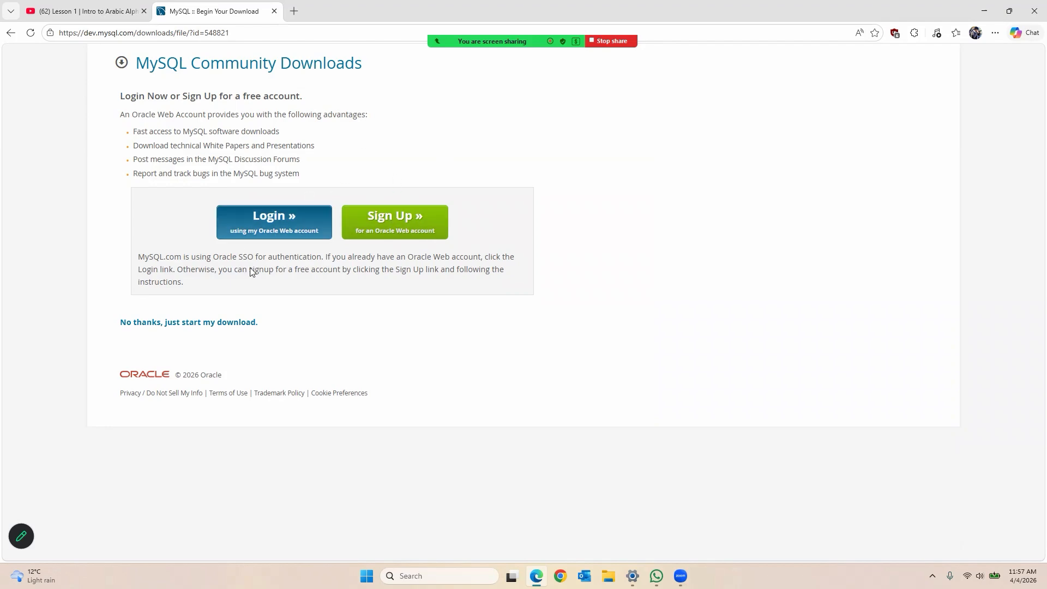
left_click(216, 327)
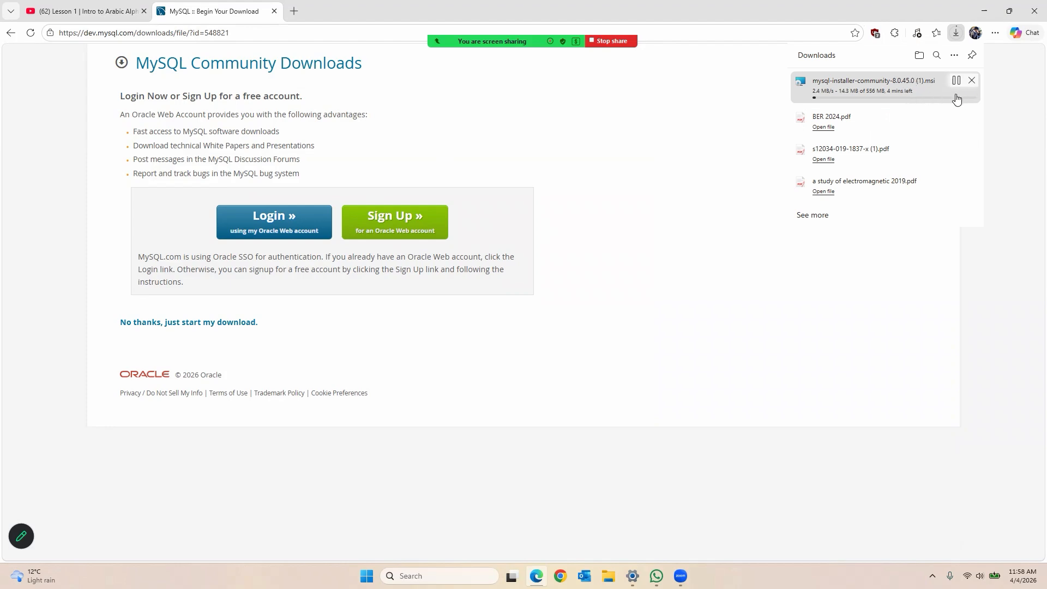
left_click(971, 81)
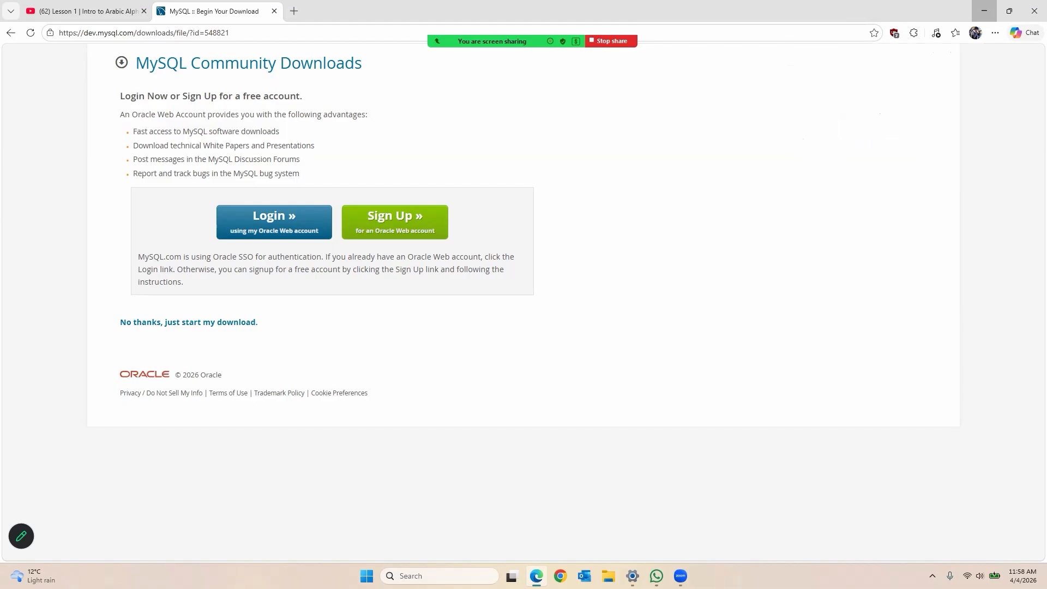
left_click(986, 14)
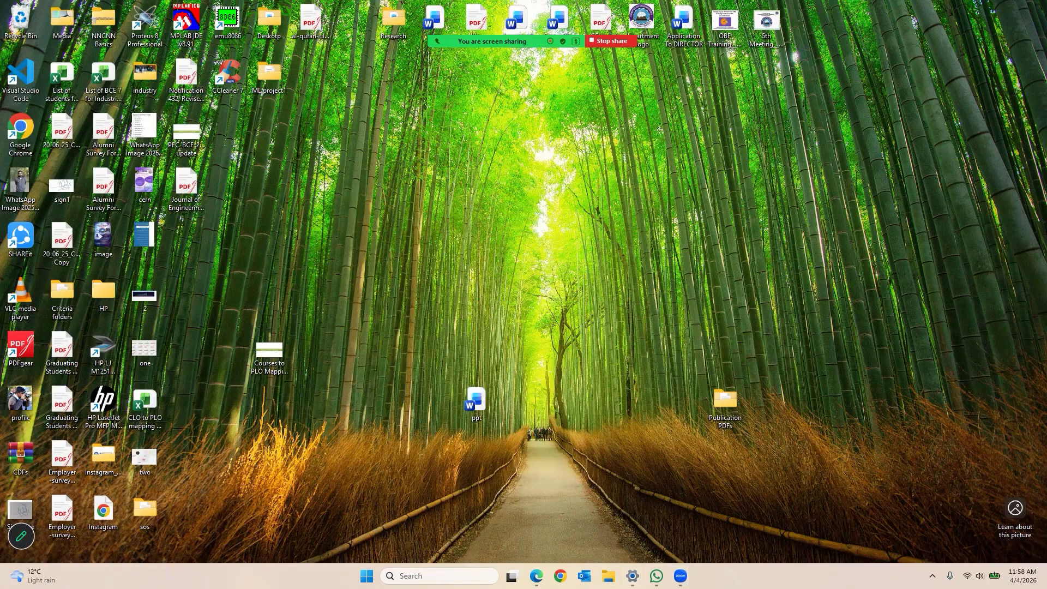
Step: Run mysql-installer-community-8.0.45.0 from the Downloads folder, allowing it through the security warning
left_click(608, 576)
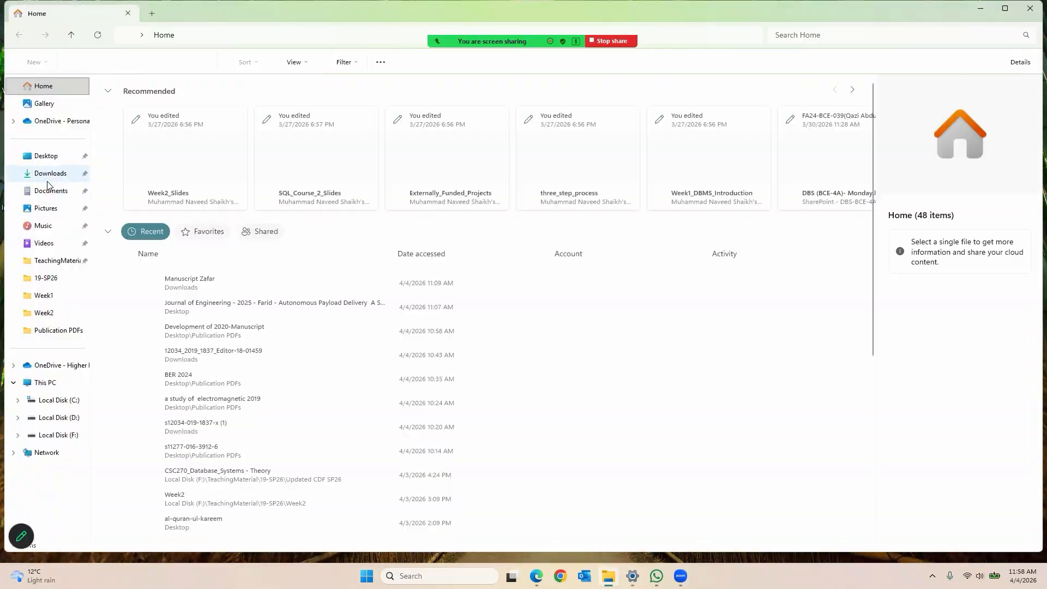
left_click(48, 176)
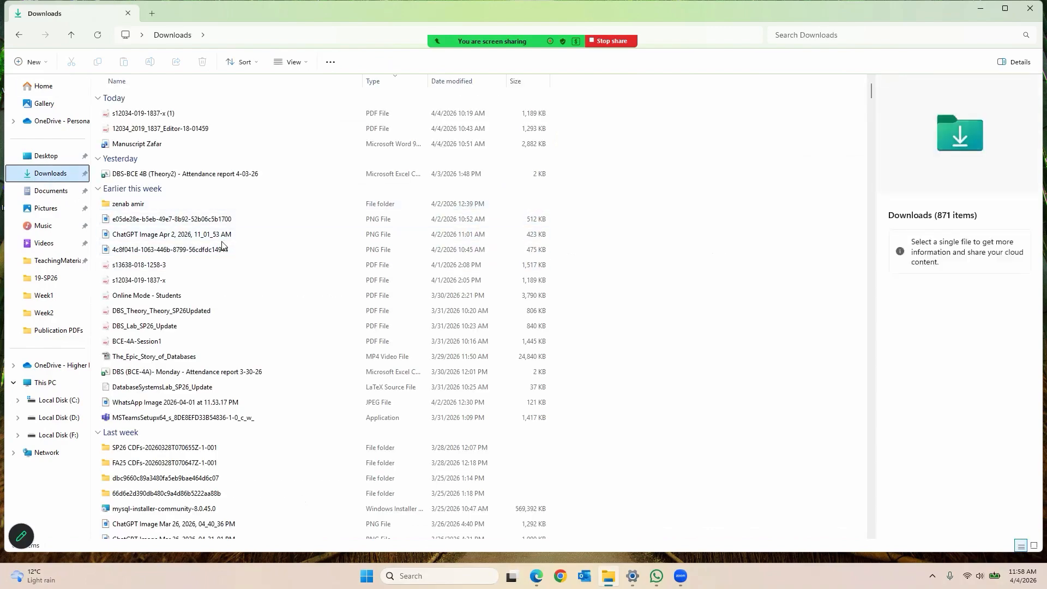
left_click(262, 327)
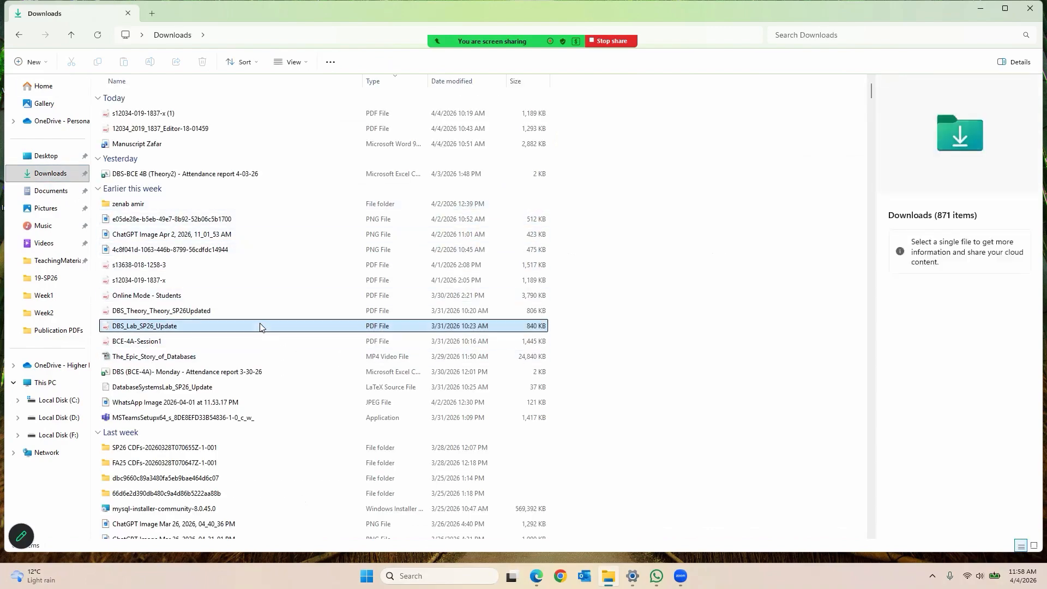
left_click(158, 512)
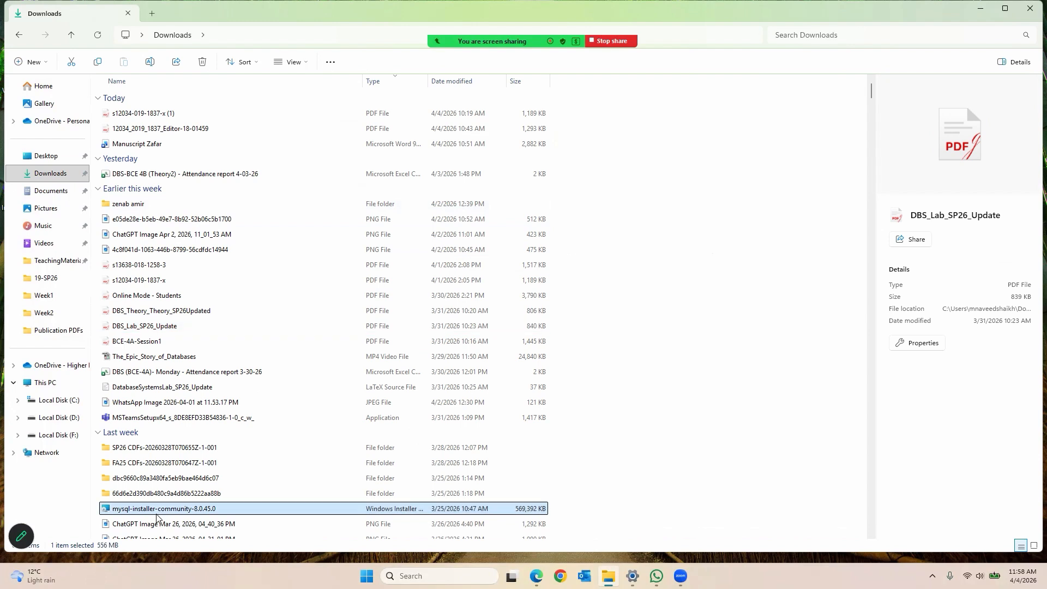
double_click(157, 515)
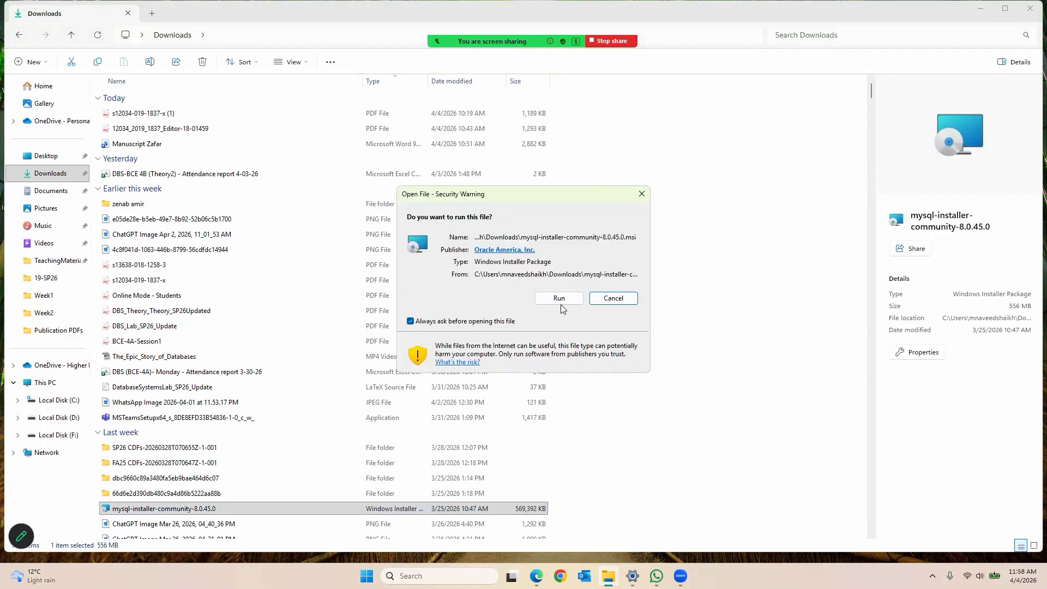
left_click(559, 300)
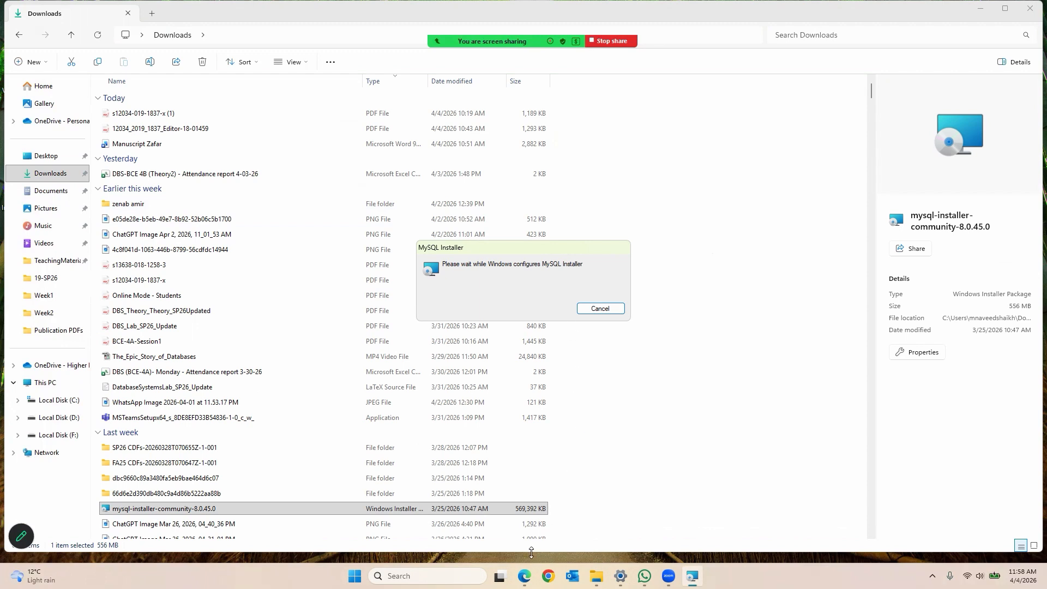
left_click(525, 576)
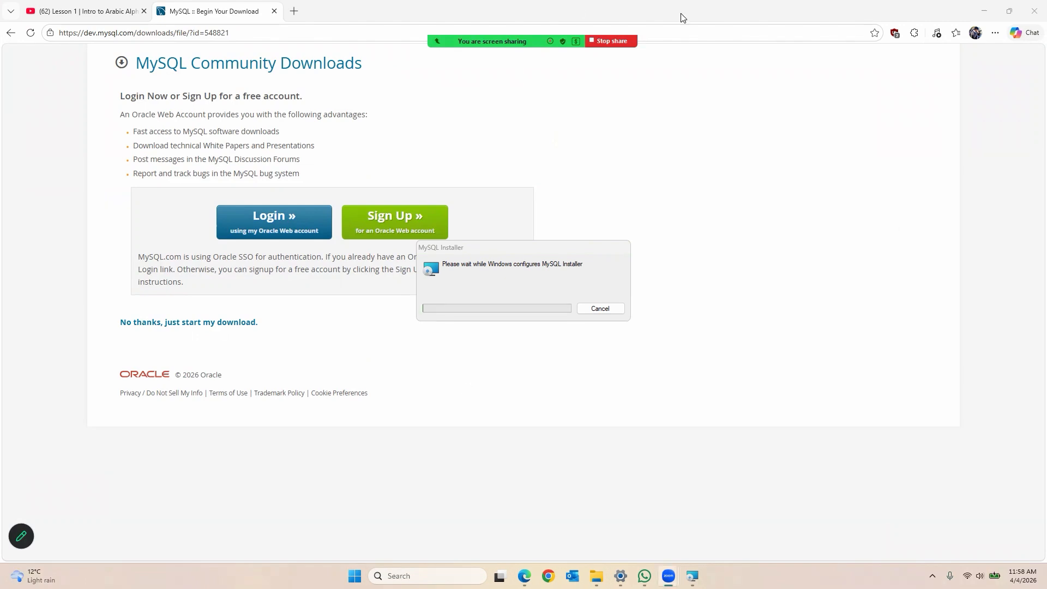
Step: Keep the Full setup type and accept the existing Workbench folder despite the path conflict
left_click(751, 21)
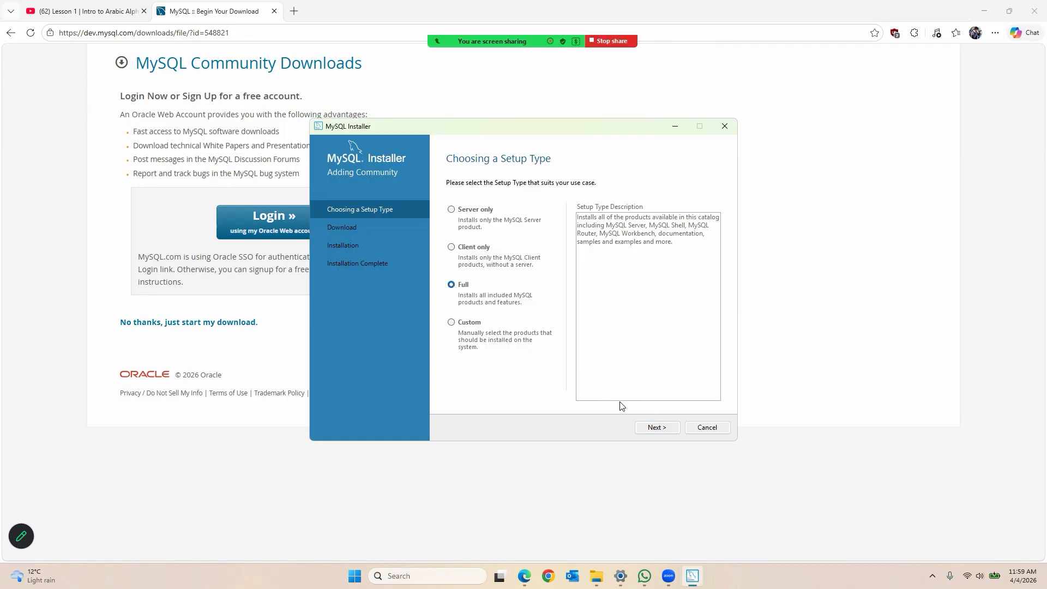
left_click(655, 429)
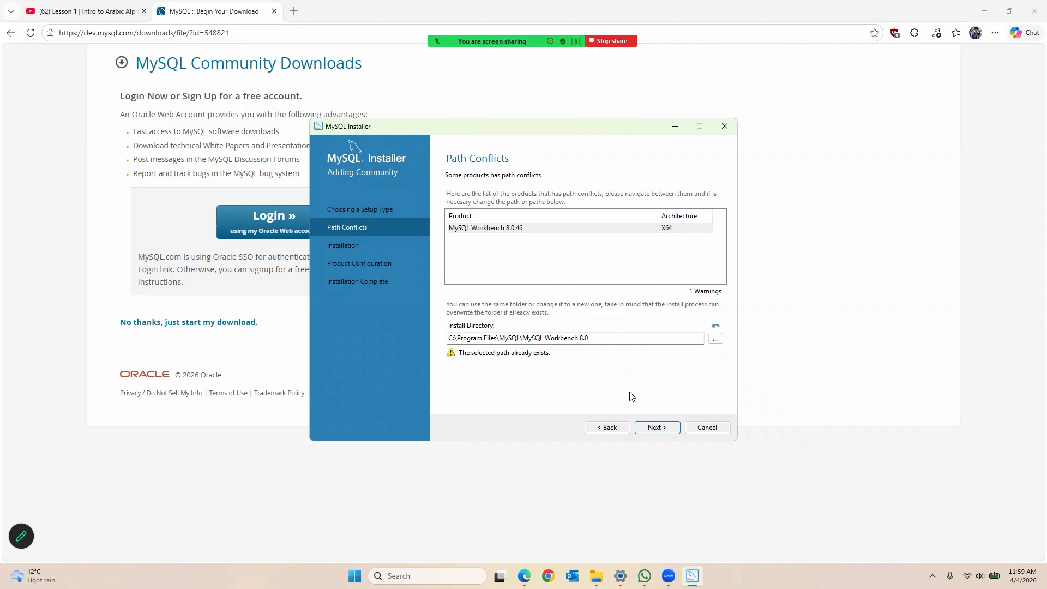
left_click(656, 429)
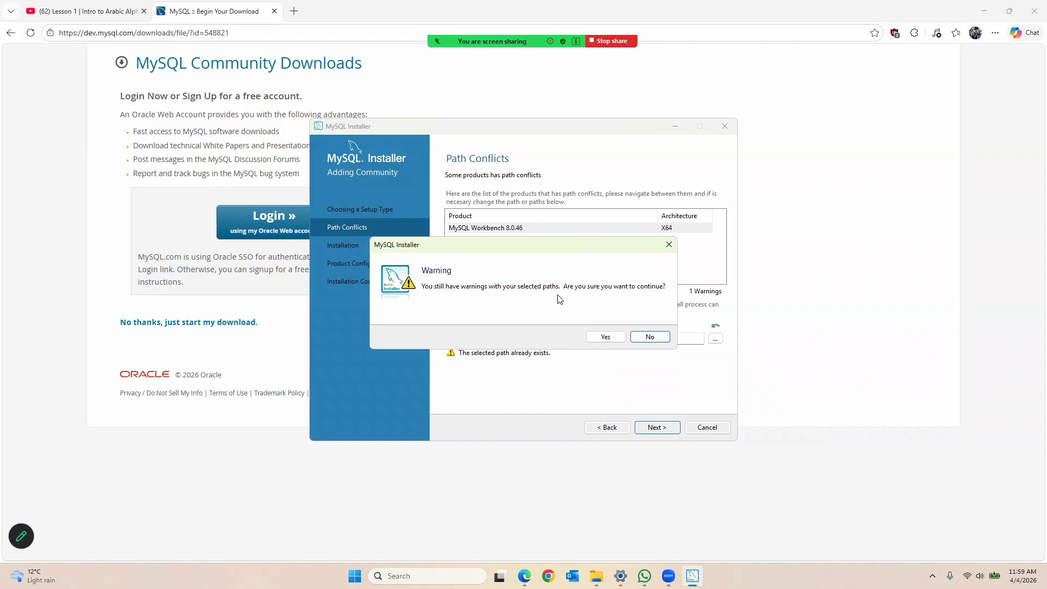
left_click(606, 338)
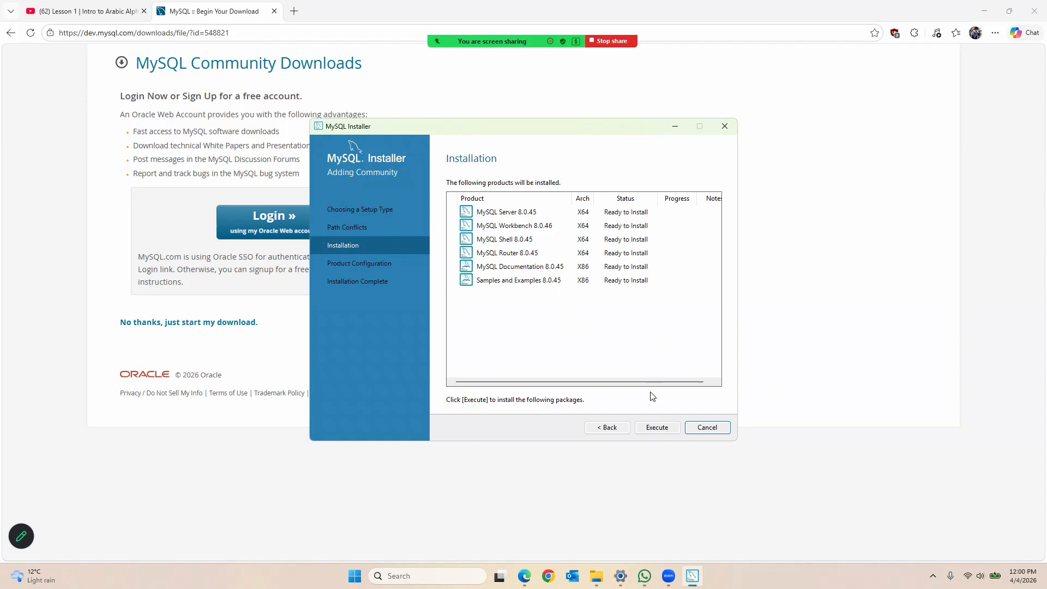
Step: Execute the installation and wait until Server 8.0.45, Workbench 8.0.46 and the rest read Complete
left_click(657, 428)
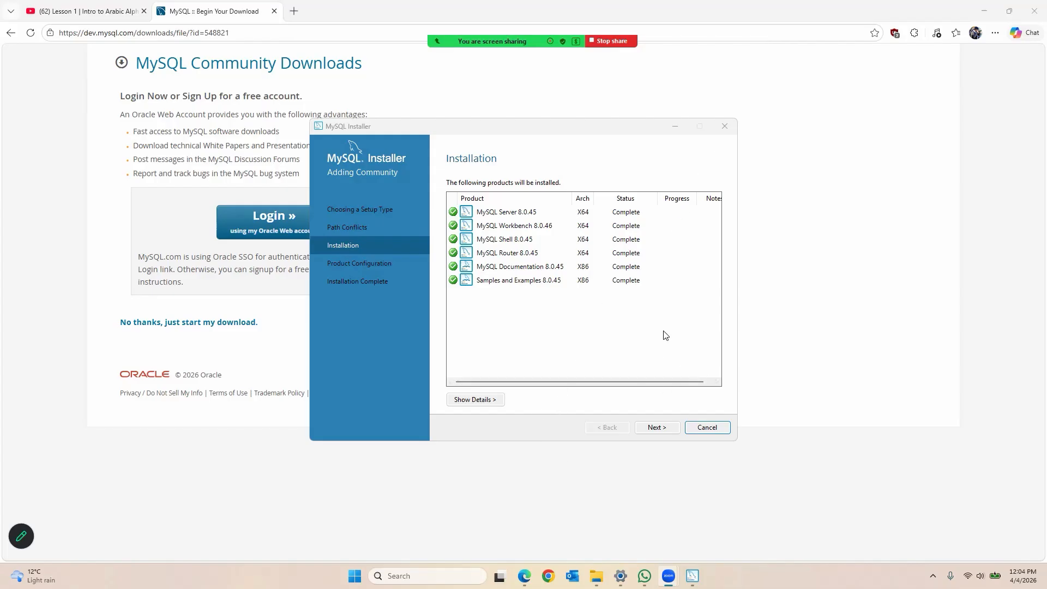
left_click(618, 324)
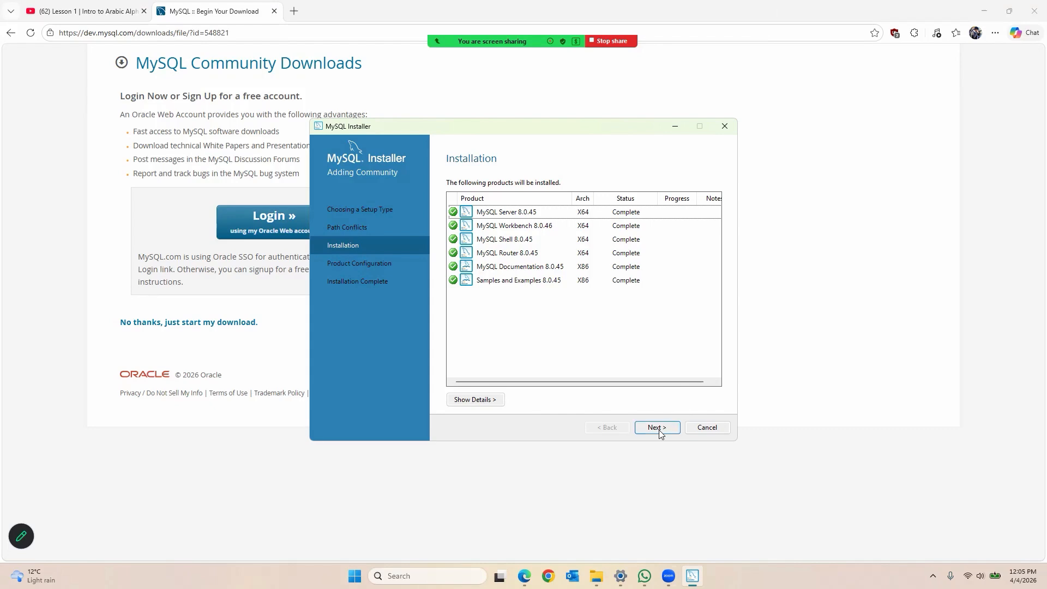
Step: Start server configuration, keeping Development Computer and TCP/IP port 3306
left_click(675, 432)
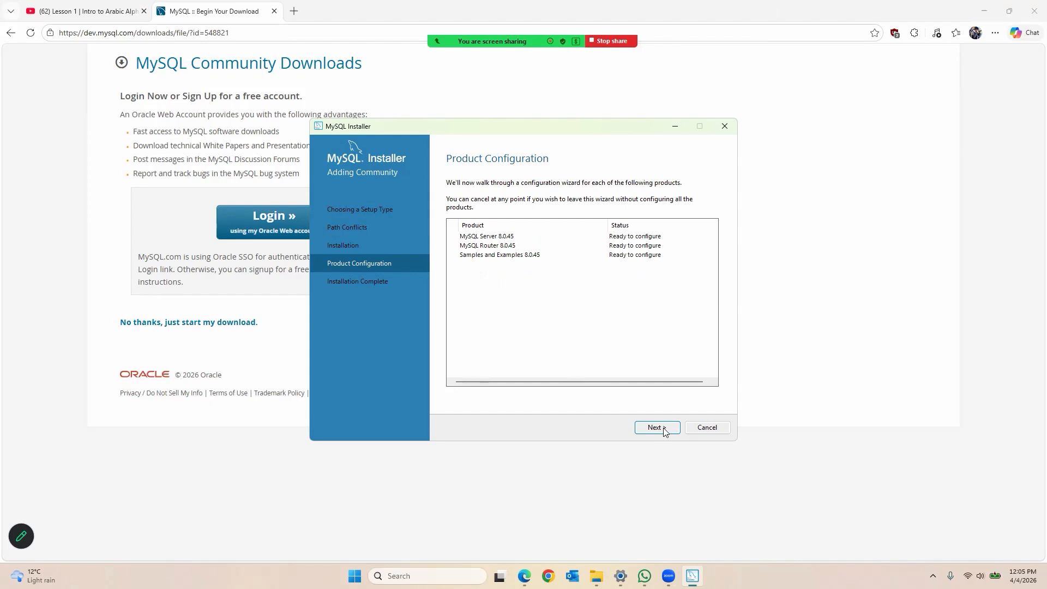
left_click(665, 432)
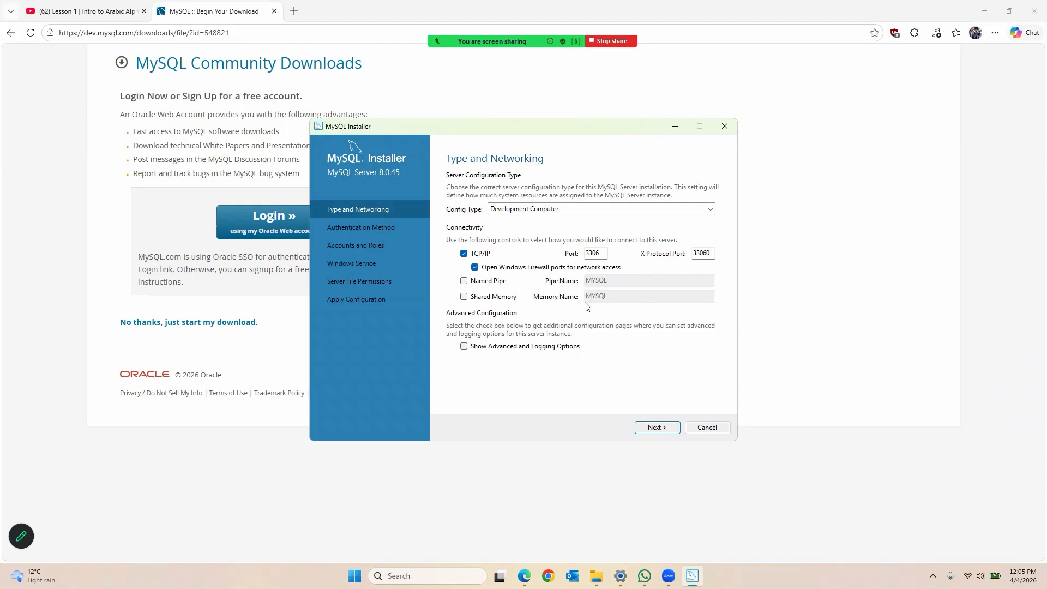
left_click(657, 428)
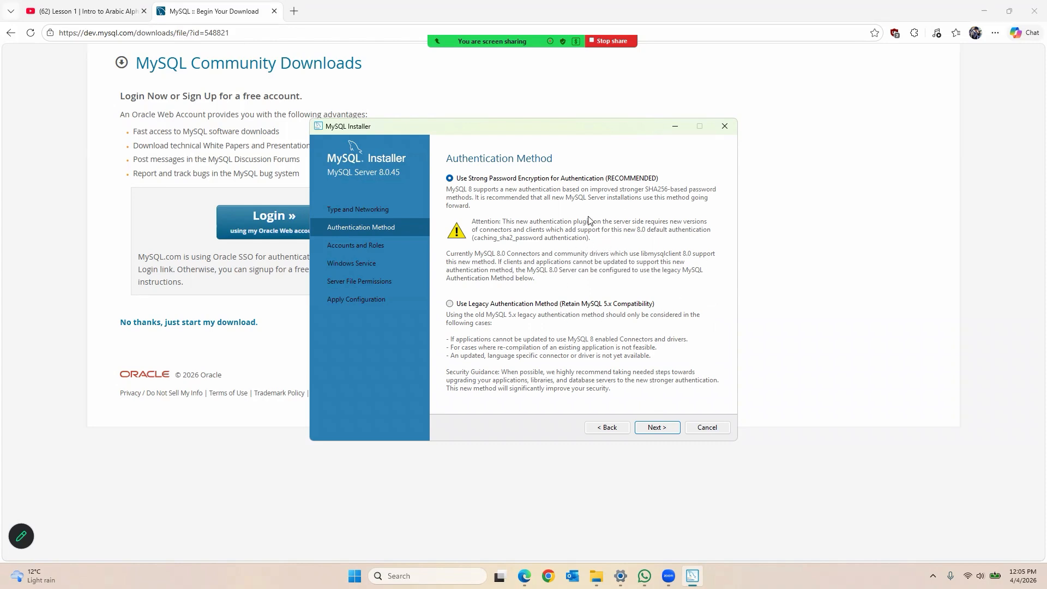
Step: Leave 'Use Strong Password Encryption' selected and continue to Accounts and Roles
left_click(663, 429)
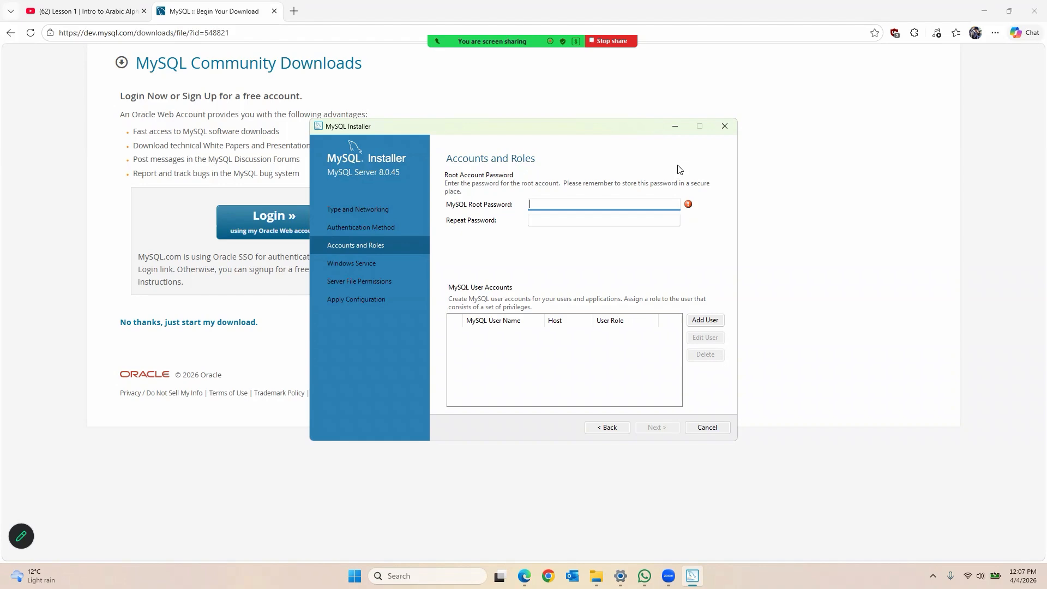
Step: Enter the root password in MySQL Root Password and Repeat Password, then continue
type("123")
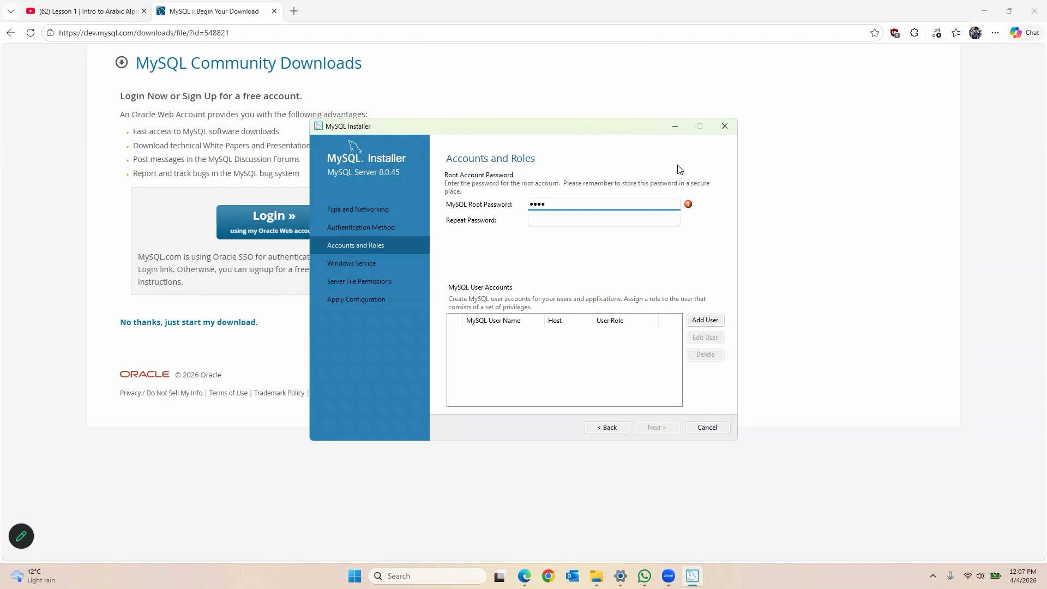
left_click(627, 221)
type("1234")
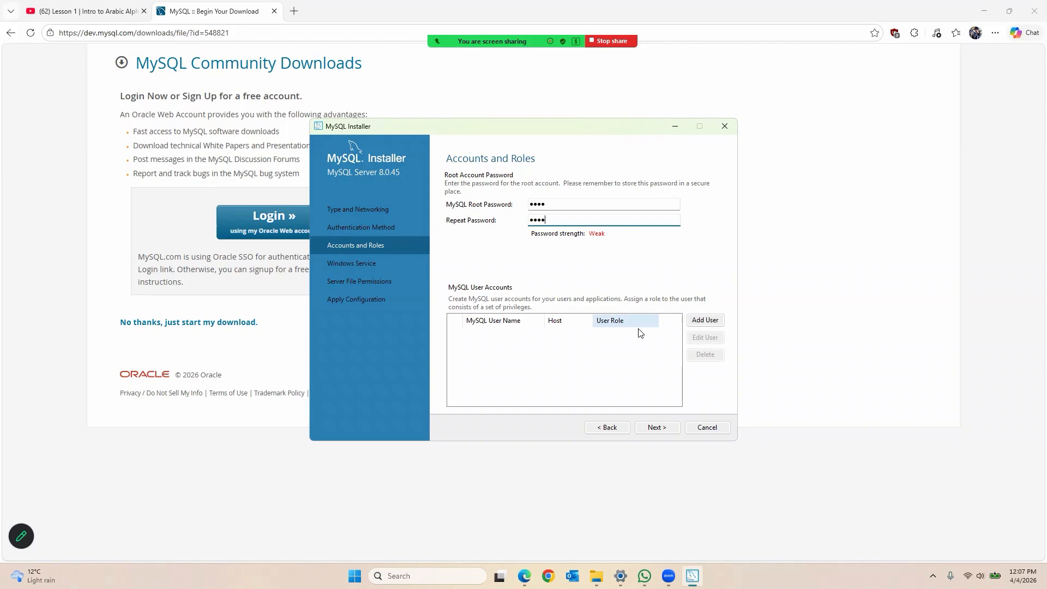
left_click(657, 427)
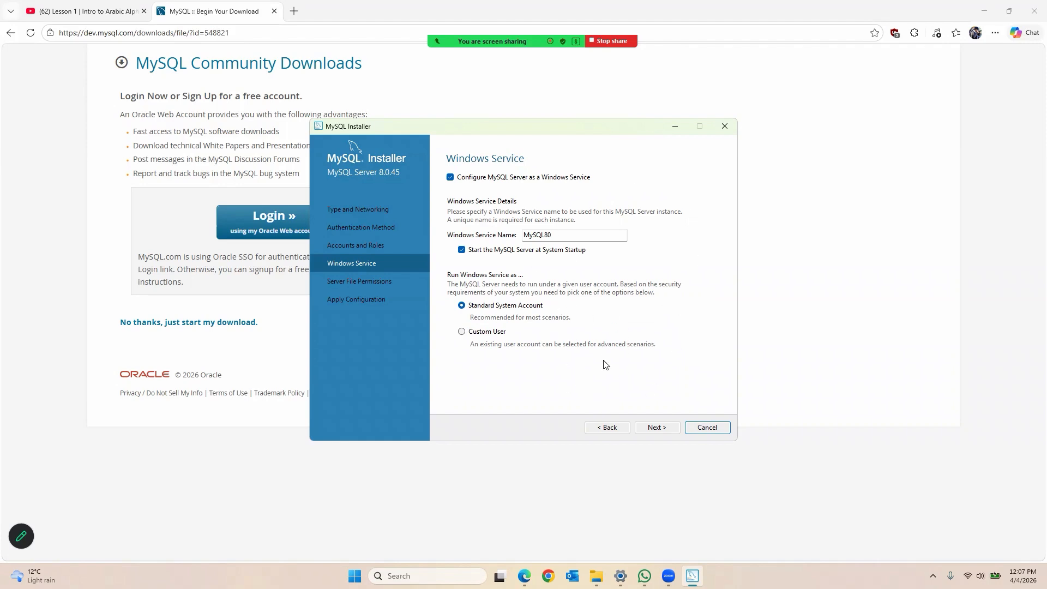
Step: Keep the MySQL80 Windows service and the default server file permissions
left_click(658, 430)
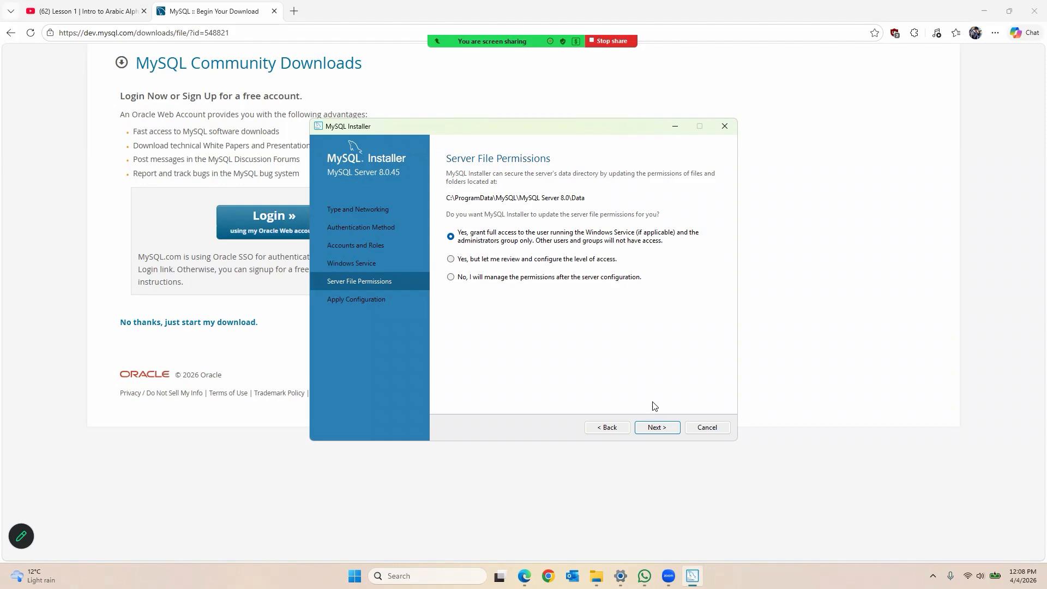
left_click(653, 426)
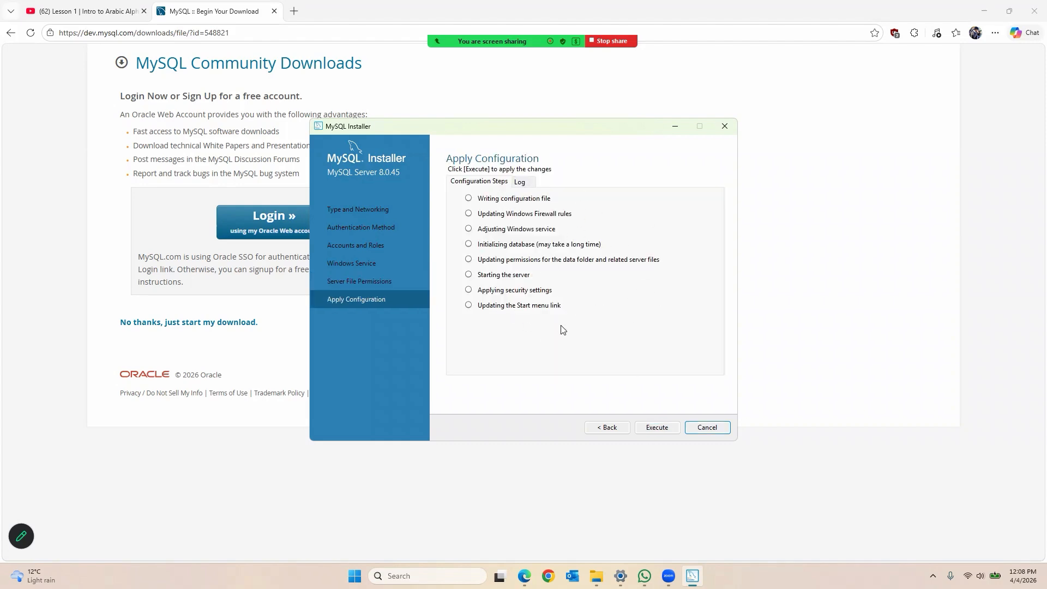
Step: Execute the eight server configuration steps and finish configuring MySQL Server 8.0.45
left_click(655, 430)
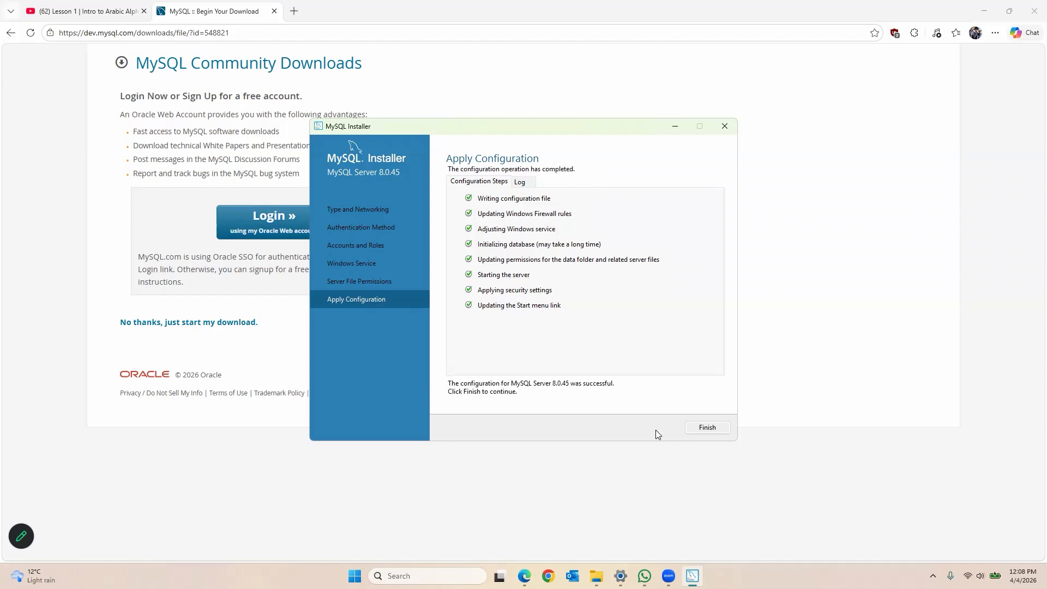
left_click(712, 430)
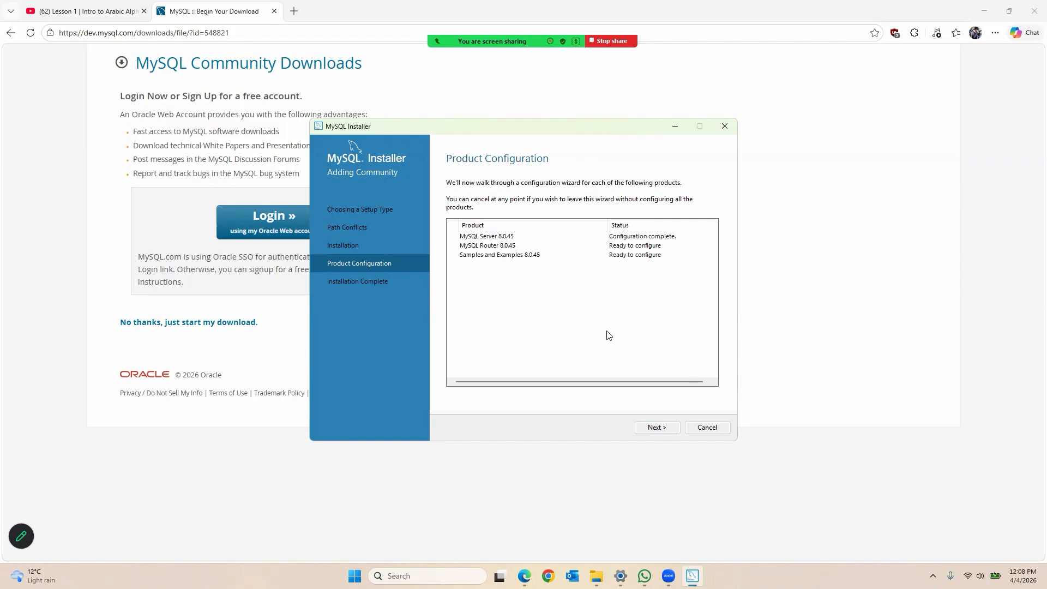
Step: Skip MySQL Router setup, leaving it marked Configuration not needed
left_click(657, 428)
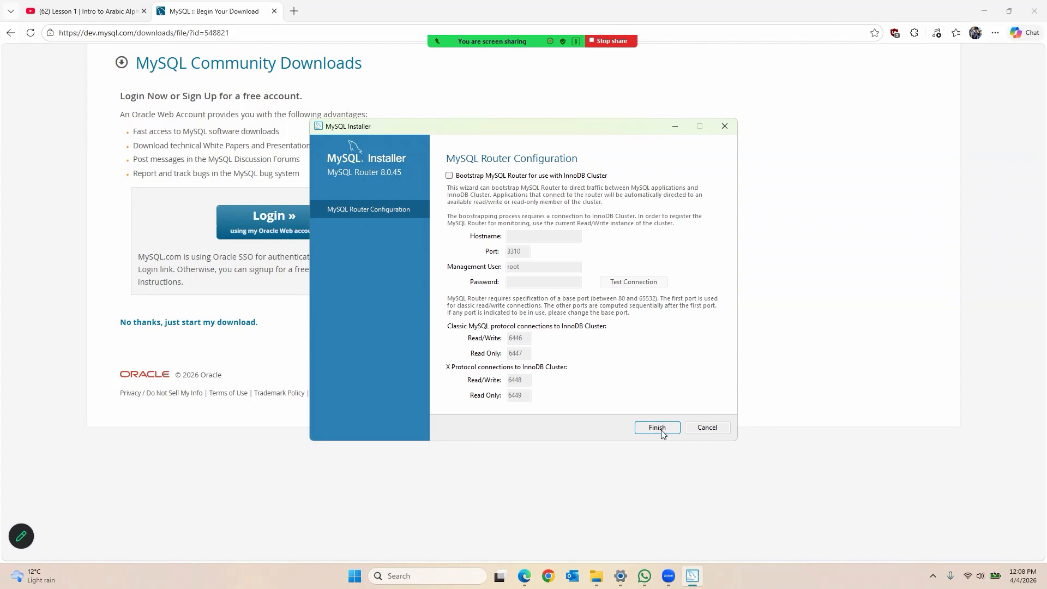
left_click(659, 428)
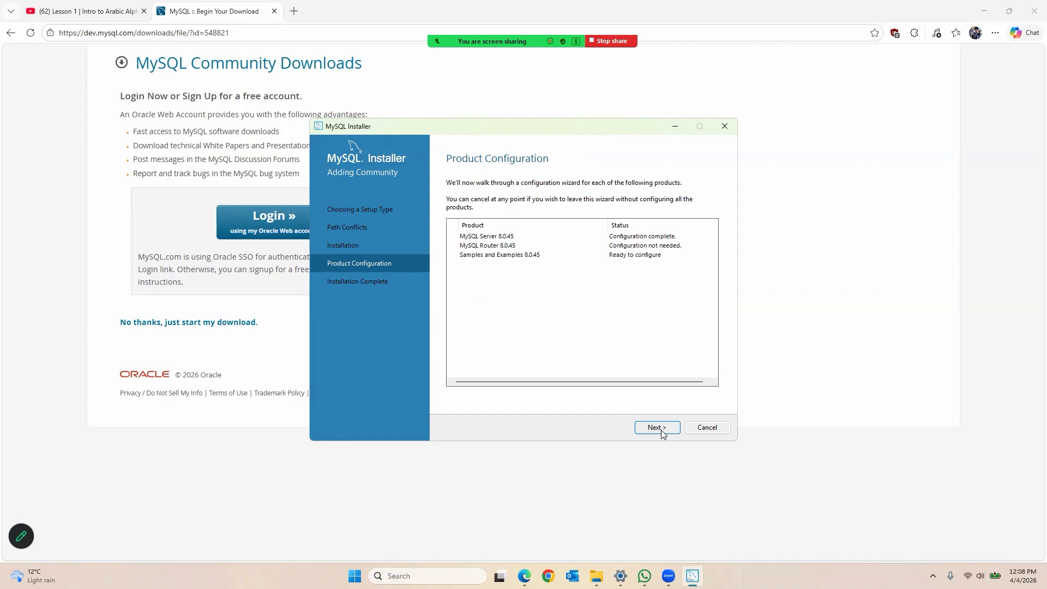
left_click(653, 431)
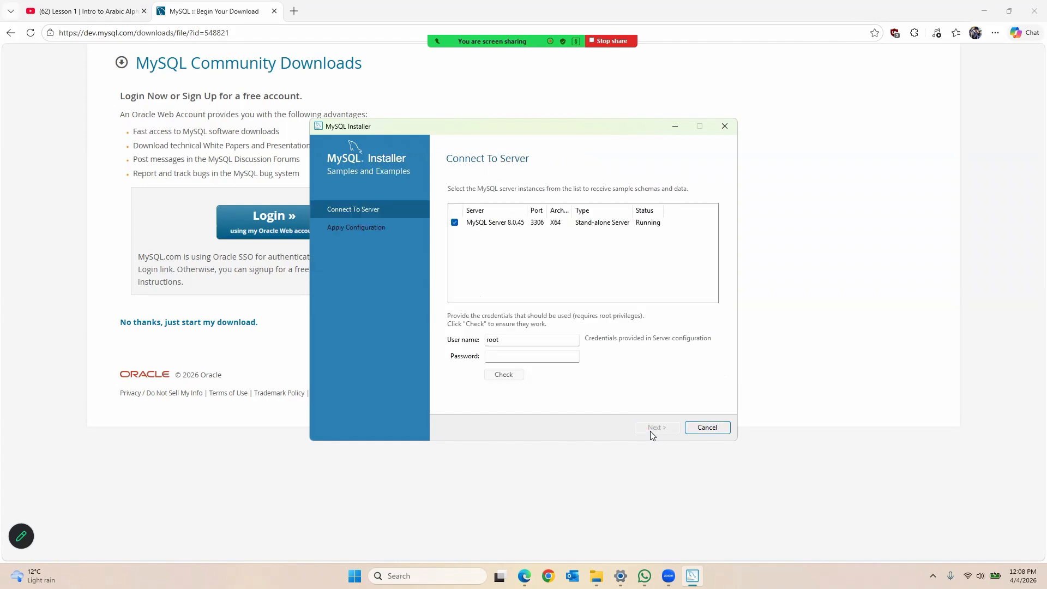
Step: Verify the root password against the server and apply the Samples and Examples configuration
left_click(524, 355)
type("••••")
left_click(504, 377)
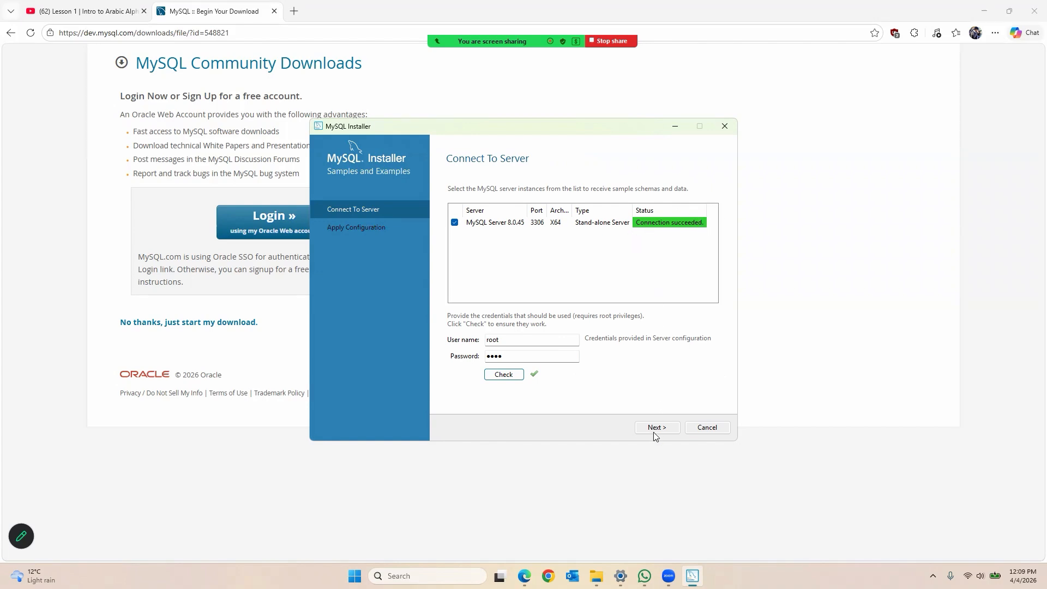
left_click(670, 428)
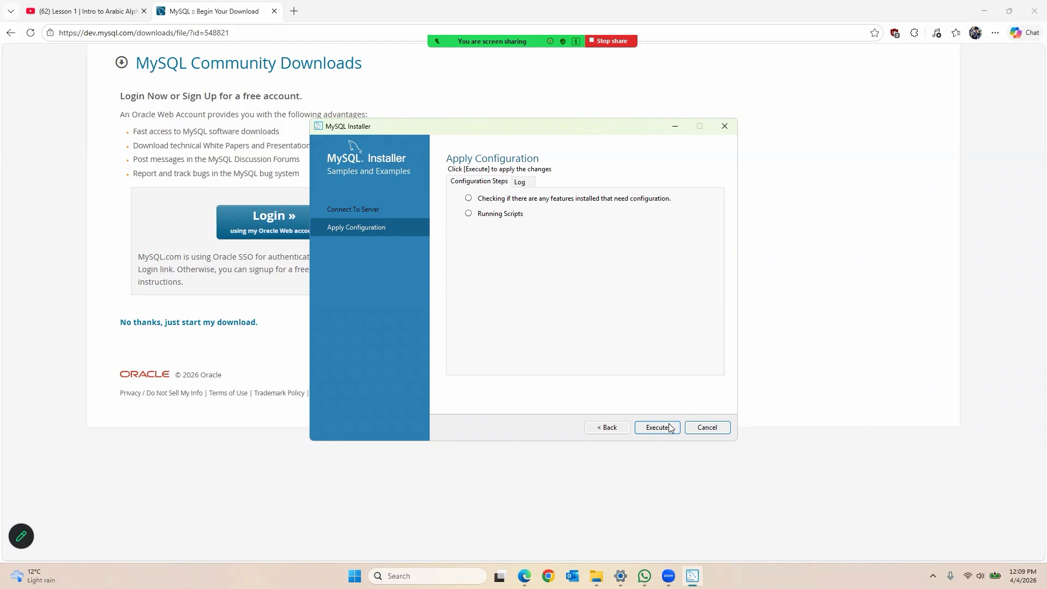
left_click(670, 427)
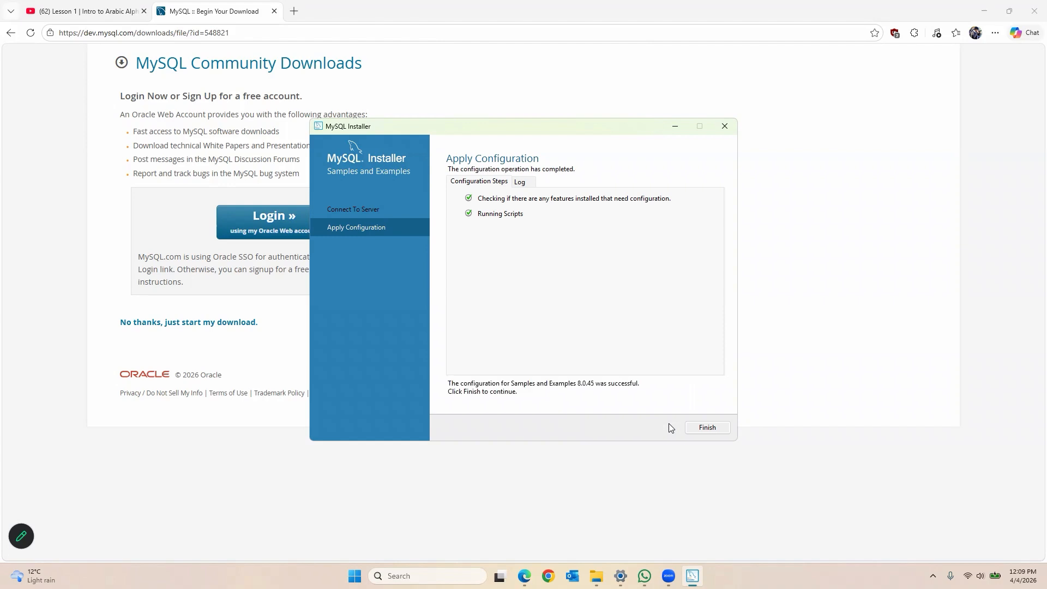
left_click(719, 433)
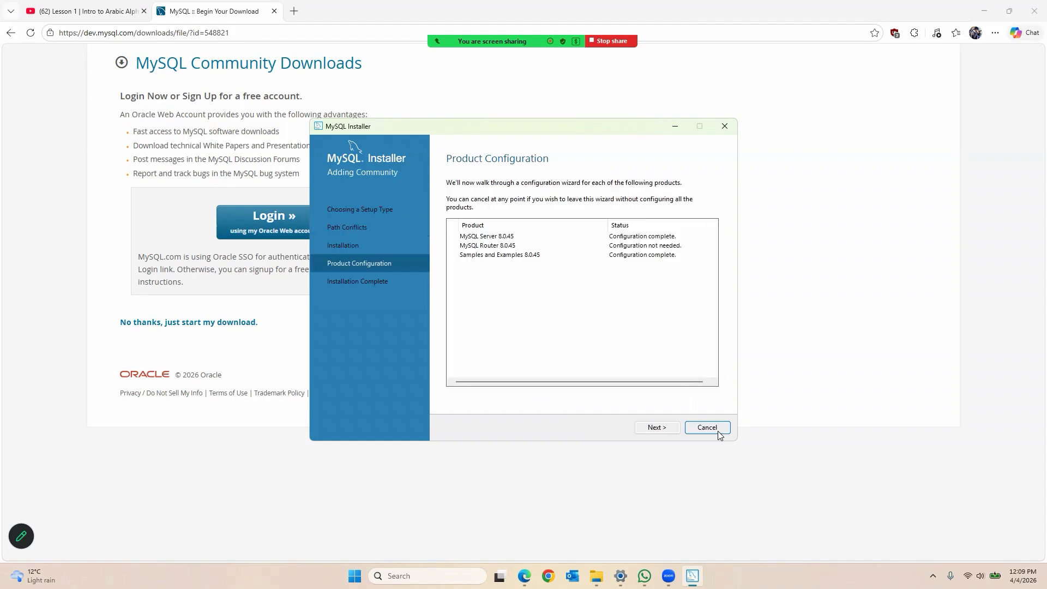
Step: Finish the installation with 'Start MySQL Shell after setup' unchecked, closing the installer
left_click(653, 429)
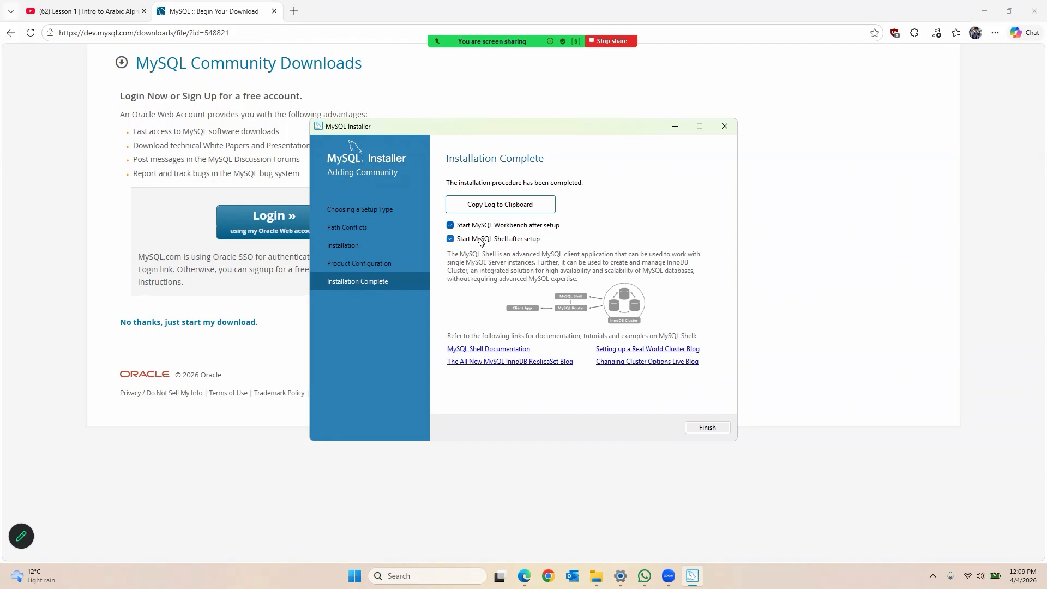
left_click(451, 240)
left_click(708, 427)
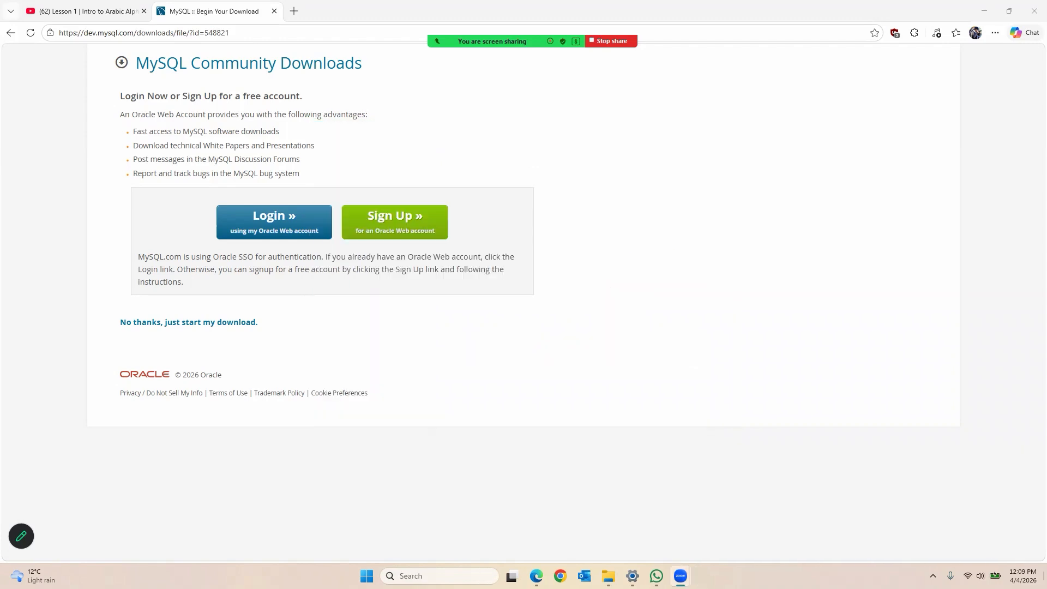
Step: Reveal the desktop and maximize the MySQL Workbench window
left_click(1045, 578)
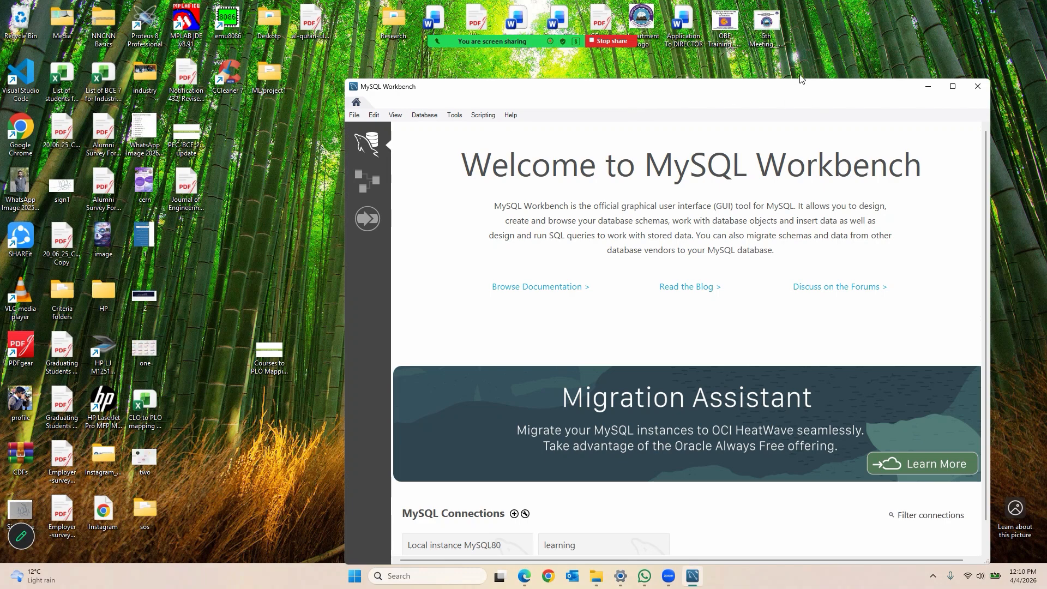
left_click_drag(802, 90, 800, 74)
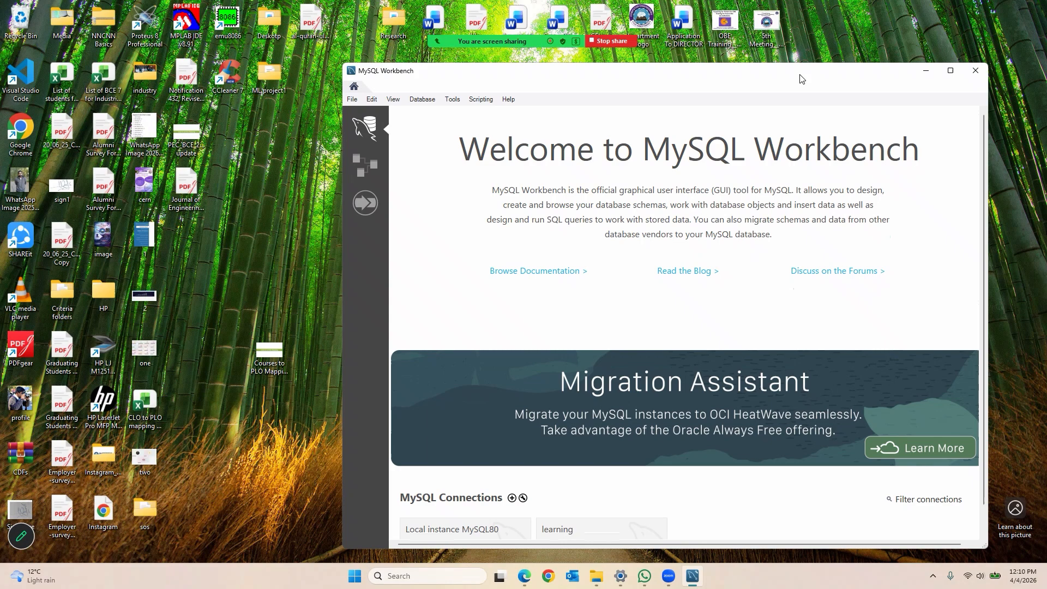
left_click(951, 70)
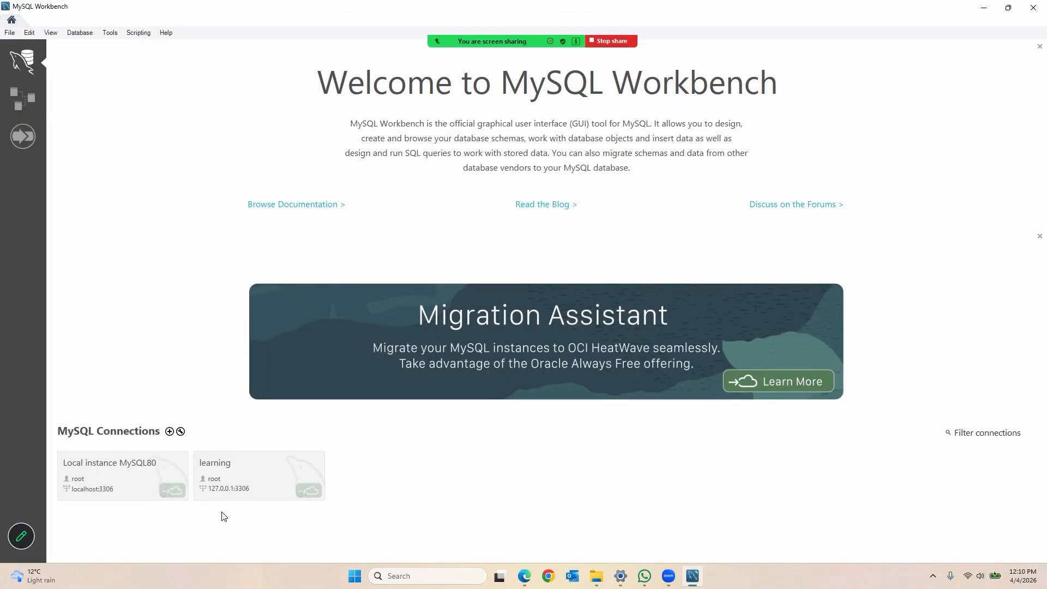
Step: Cancel the Local instance MySQL80 password prompt and begin setting up a new connection
left_click(139, 480)
left_click(640, 308)
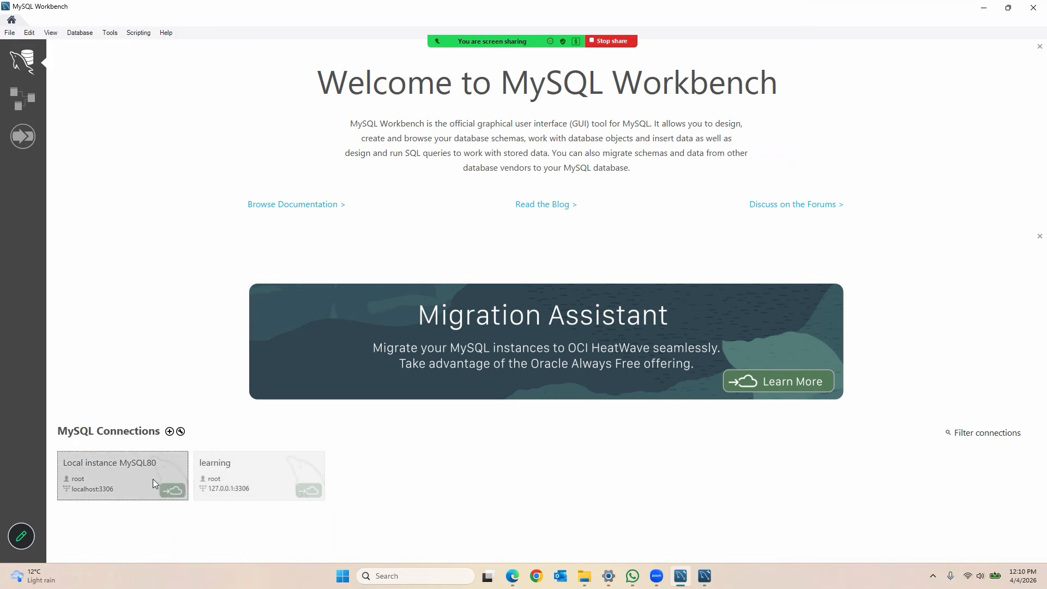
left_click(170, 432)
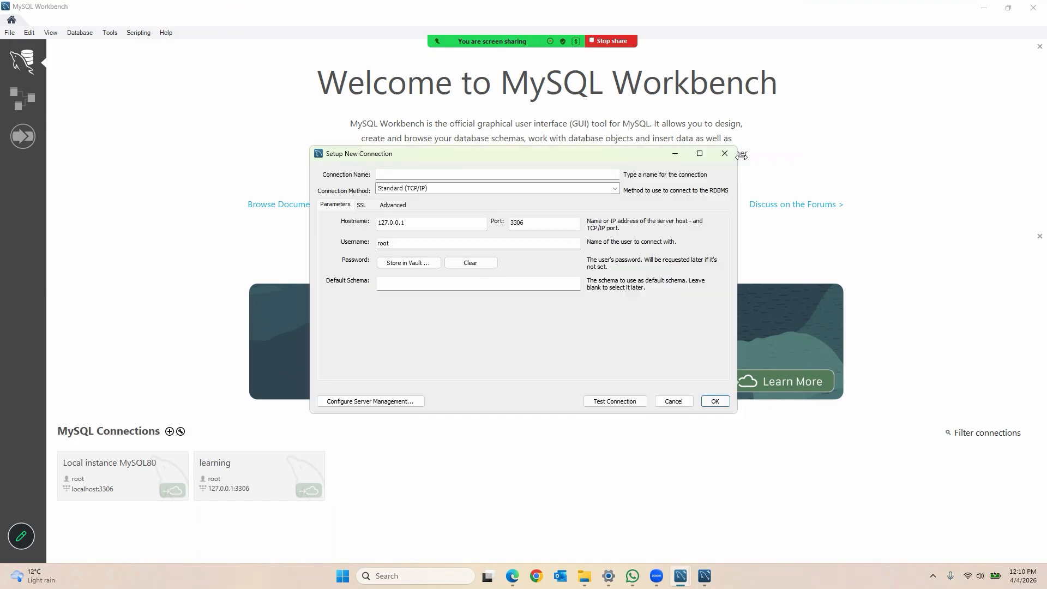
Step: Discard the new connection and log into Local instance MySQL80 as root, without storing the password in the vault
left_click(731, 157)
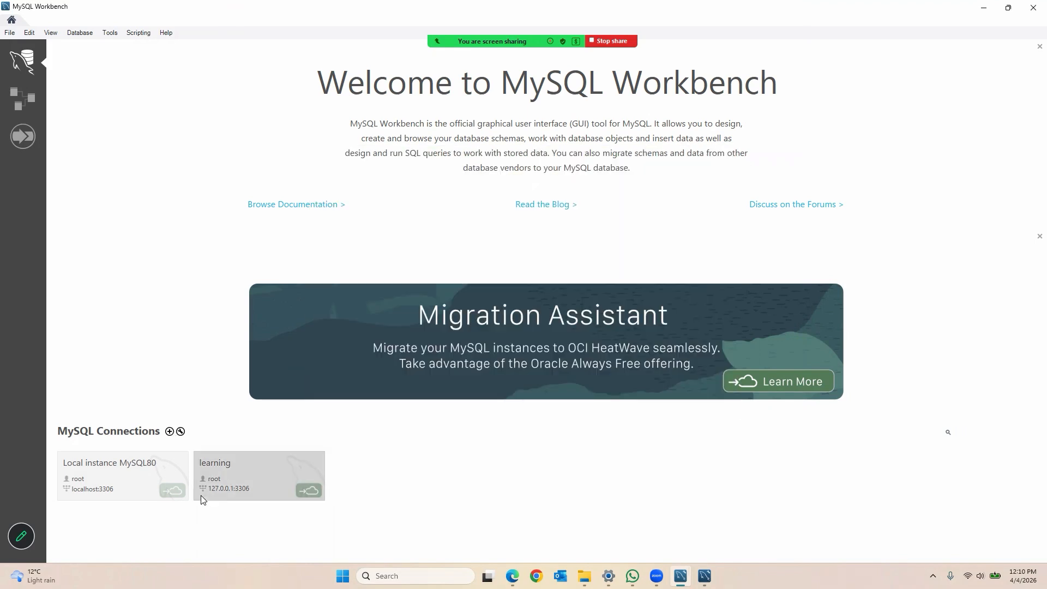
left_click(91, 477)
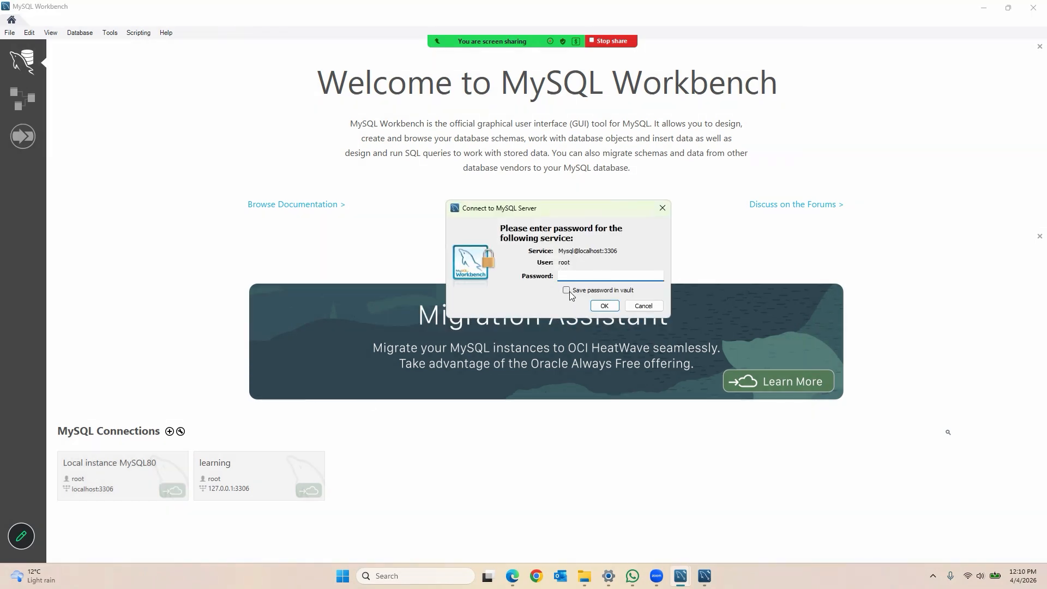
type("***")
left_click(606, 292)
left_click(602, 294)
left_click(606, 306)
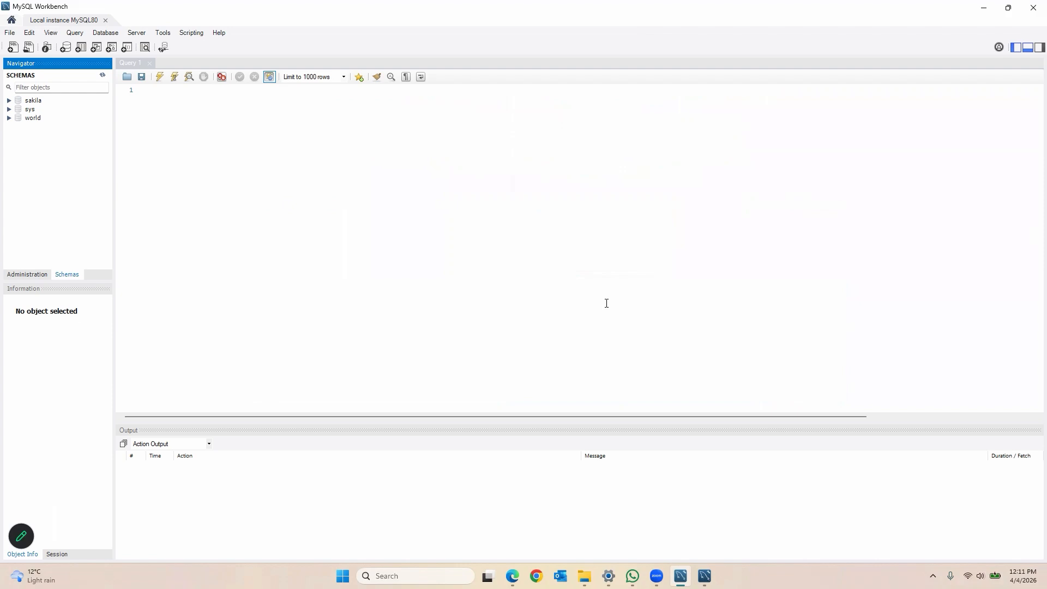
mouse_move(657, 577)
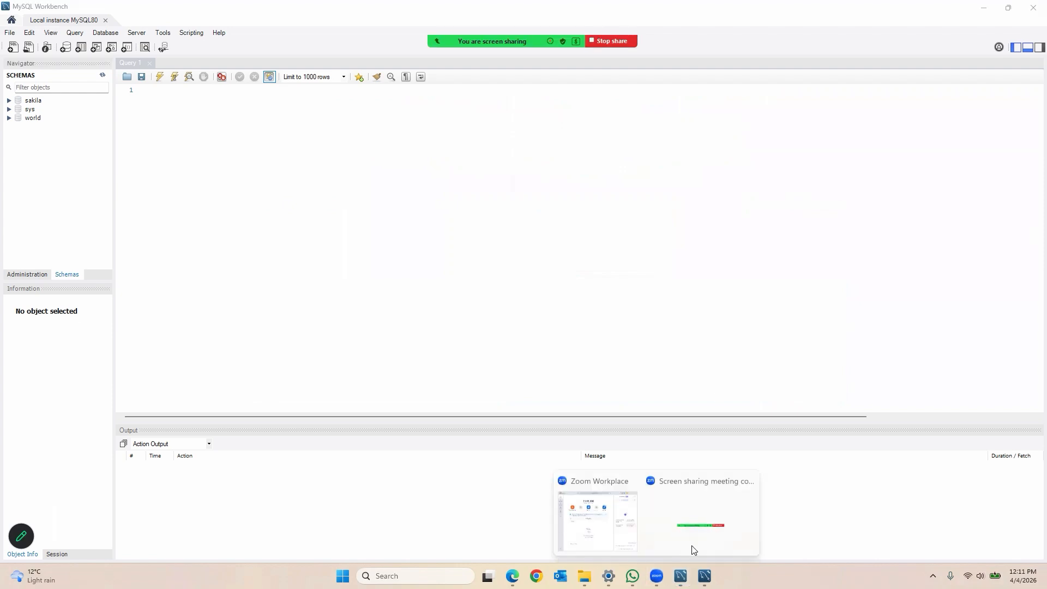
left_click(695, 519)
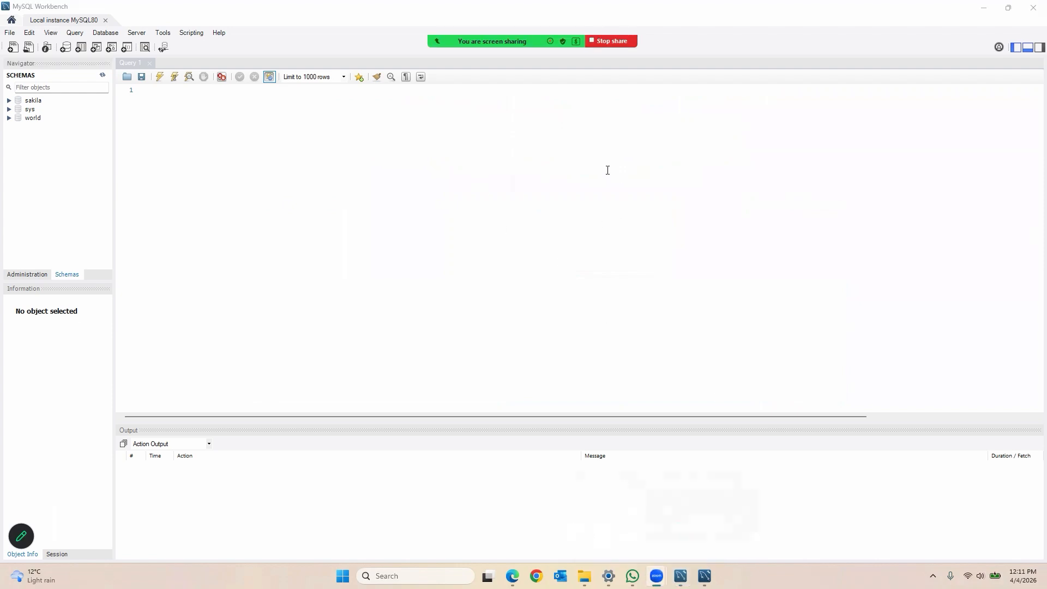